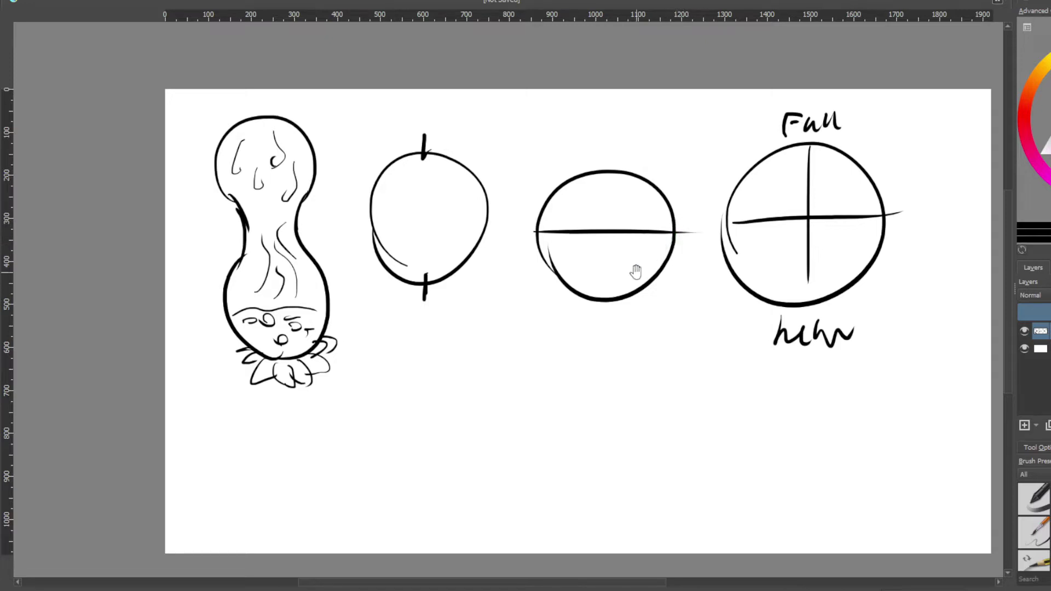
# Step: Handwrite '-Day' and '-week' on two lines below the circles
pyautogui.moveTo(532, 356); pyautogui.dragTo(448, 390)
pyautogui.moveTo(449, 354)
pyautogui.mouseDown()
pyautogui.moveTo(450, 387)
pyautogui.moveTo(497, 378)
pyautogui.moveTo(504, 387)
pyautogui.moveTo(471, 417)
pyautogui.moveTo(497, 388)
pyautogui.moveTo(526, 388)
pyautogui.mouseUp()
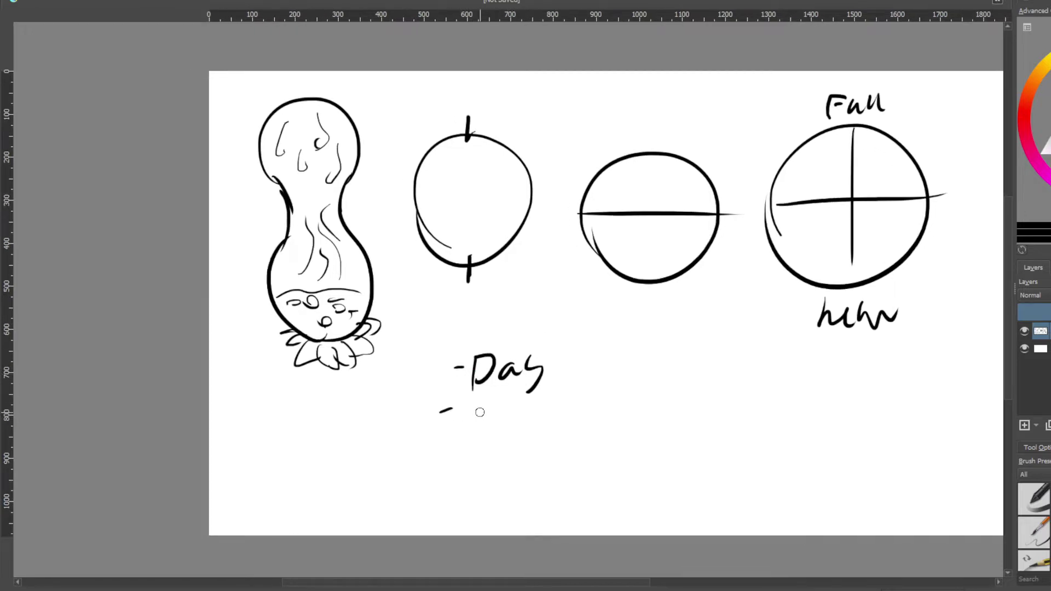
pyautogui.moveTo(481, 403); pyautogui.dragTo(493, 390)
pyautogui.moveTo(508, 393); pyautogui.dragTo(518, 408)
pyautogui.moveTo(523, 402); pyautogui.dragTo(564, 413)
# Step: Write '-Month/moon' and '-Year' below, undoing a stray stroke, and add '/sun' after Day
pyautogui.moveTo(469, 440)
pyautogui.mouseDown()
pyautogui.moveTo(499, 377)
pyautogui.moveTo(519, 398)
pyautogui.moveTo(553, 383)
pyautogui.moveTo(596, 394)
pyautogui.moveTo(623, 362)
pyautogui.moveTo(621, 392)
pyautogui.moveTo(648, 393)
pyautogui.mouseUp()
pyautogui.hotkey('ctrl', 'z')
pyautogui.moveTo(660, 379)
pyautogui.mouseDown()
pyautogui.moveTo(652, 382)
pyautogui.moveTo(687, 378)
pyautogui.mouseUp()
pyautogui.moveTo(705, 394)
pyautogui.mouseDown()
pyautogui.moveTo(722, 389)
pyautogui.moveTo(490, 387)
pyautogui.moveTo(512, 403)
pyautogui.moveTo(579, 401)
pyautogui.mouseUp()
pyautogui.moveTo(586, 379)
pyautogui.mouseDown()
pyautogui.moveTo(585, 402)
pyautogui.moveTo(603, 382)
pyautogui.mouseUp()
pyautogui.moveTo(632, 307); pyautogui.dragTo(563, 363)
pyautogui.moveTo(547, 316)
pyautogui.mouseDown()
pyautogui.moveTo(538, 342)
pyautogui.moveTo(632, 333)
pyautogui.mouseUp()
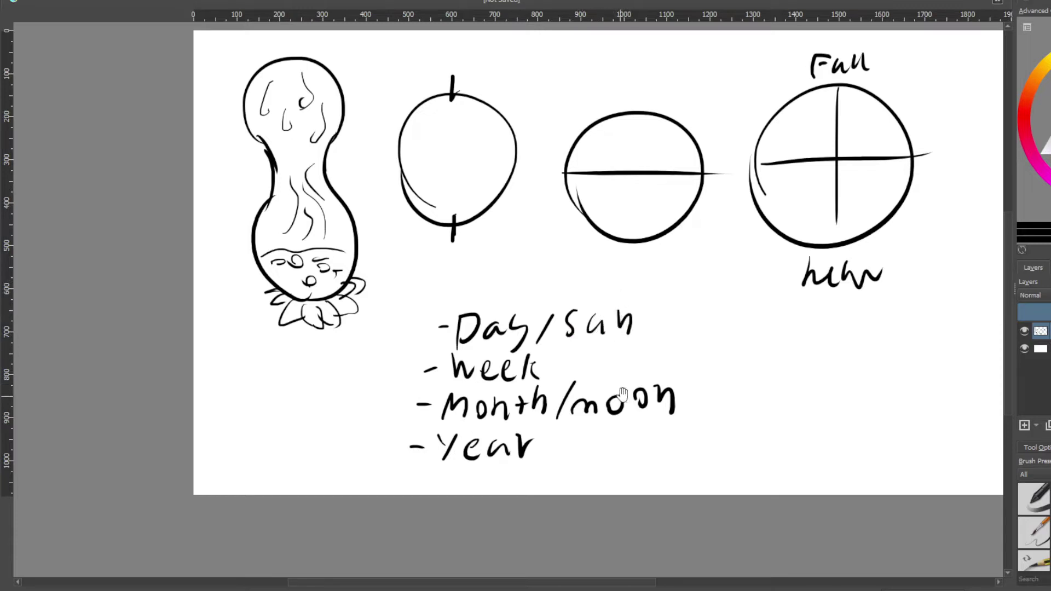
pyautogui.moveTo(619, 379); pyautogui.dragTo(524, 370)
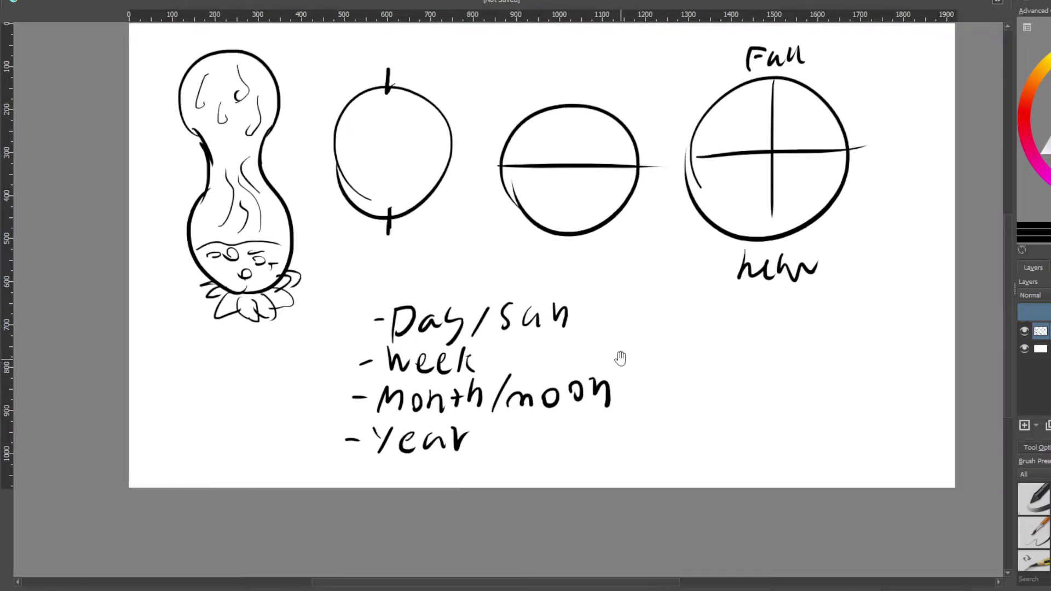
pyautogui.moveTo(645, 342)
pyautogui.mouseDown()
pyautogui.moveTo(570, 338)
pyautogui.moveTo(560, 349)
pyautogui.moveTo(606, 363)
pyautogui.mouseUp()
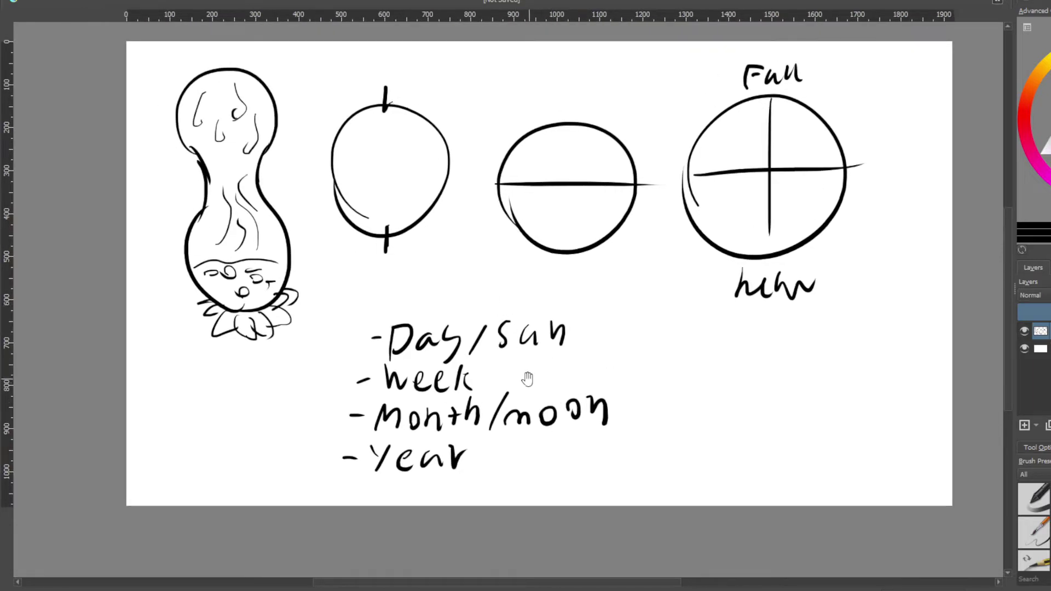
pyautogui.moveTo(459, 339); pyautogui.dragTo(536, 349)
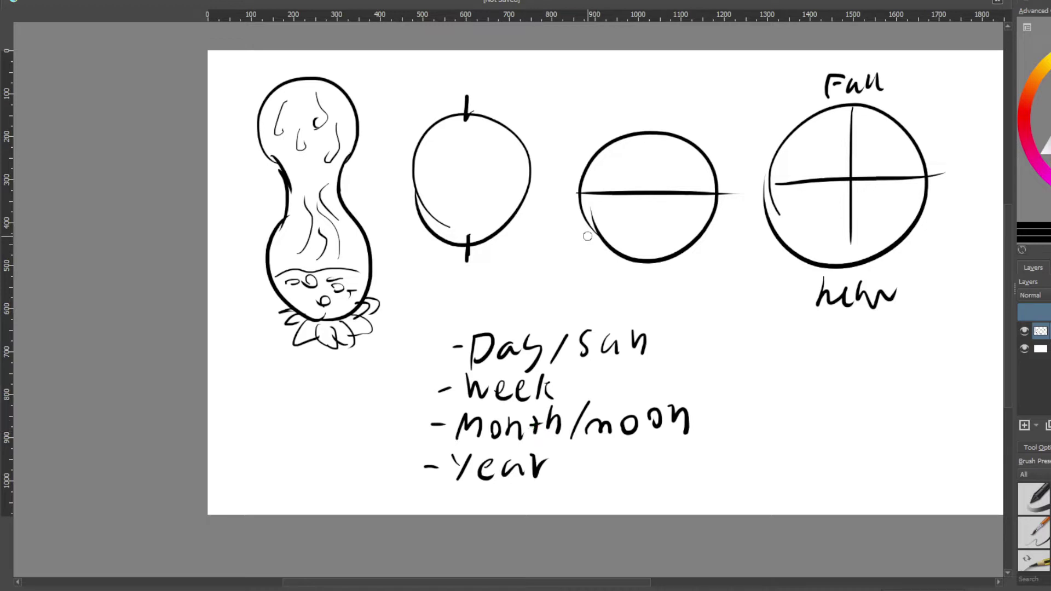
# Step: Draw a small O above the first circle's top tick
pyautogui.moveTo(549, 186)
pyautogui.mouseDown()
pyautogui.moveTo(627, 321)
pyautogui.moveTo(675, 338)
pyautogui.mouseUp()
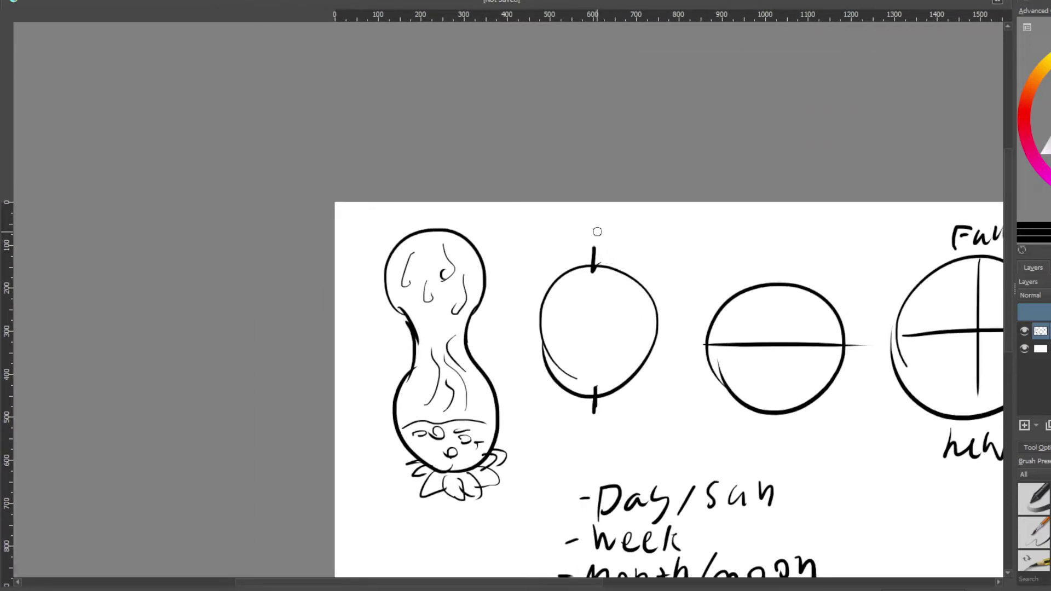
pyautogui.moveTo(593, 234); pyautogui.dragTo(608, 238)
pyautogui.scroll(-1, 580, 311)
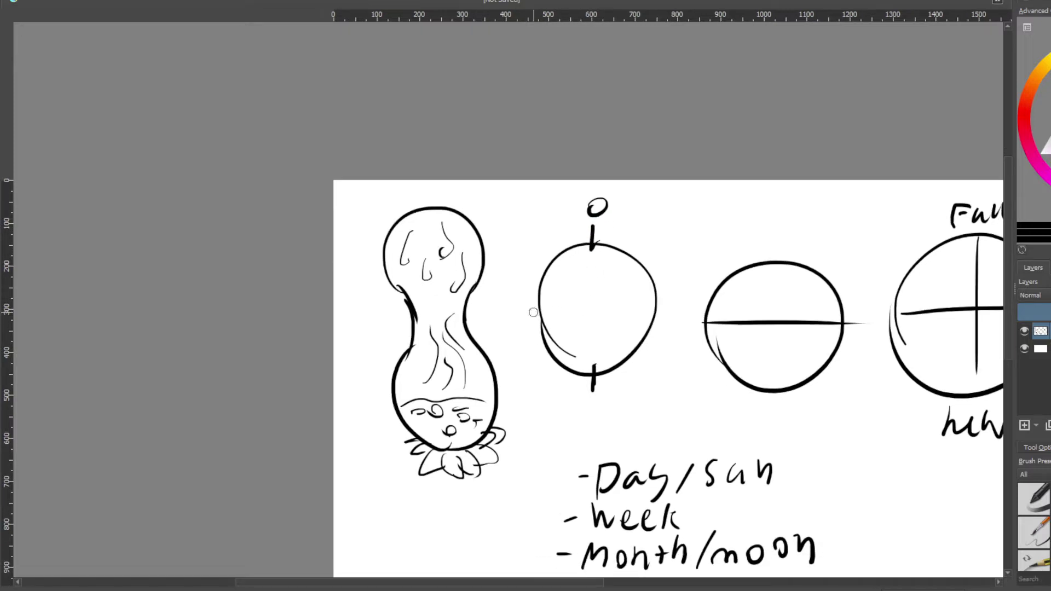
# Step: Add left and right tick marks on the first circle, labelled 'R.' and 'Set'
pyautogui.moveTo(534, 309)
pyautogui.mouseDown()
pyautogui.moveTo(551, 303)
pyautogui.moveTo(512, 315)
pyautogui.moveTo(531, 320)
pyautogui.moveTo(532, 310)
pyautogui.mouseUp()
pyautogui.click(512, 315)
pyautogui.moveTo(645, 300)
pyautogui.mouseDown()
pyautogui.moveTo(606, 302)
pyautogui.moveTo(636, 303)
pyautogui.mouseUp()
pyautogui.moveTo(640, 297)
pyautogui.mouseDown()
pyautogui.moveTo(668, 305)
pyautogui.moveTo(672, 294)
pyautogui.mouseUp()
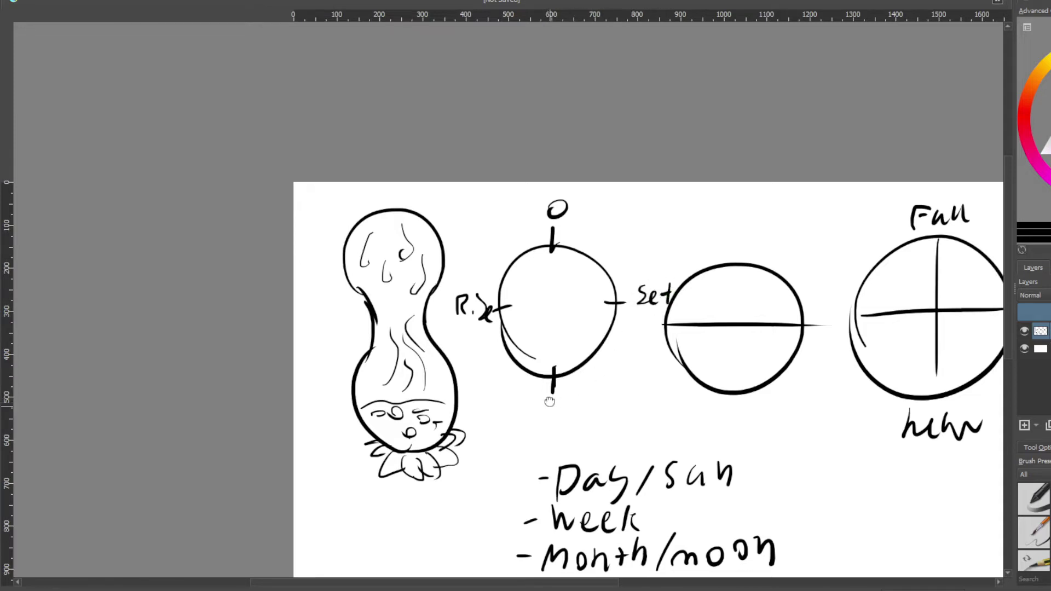
pyautogui.scroll(-2, 553, 383)
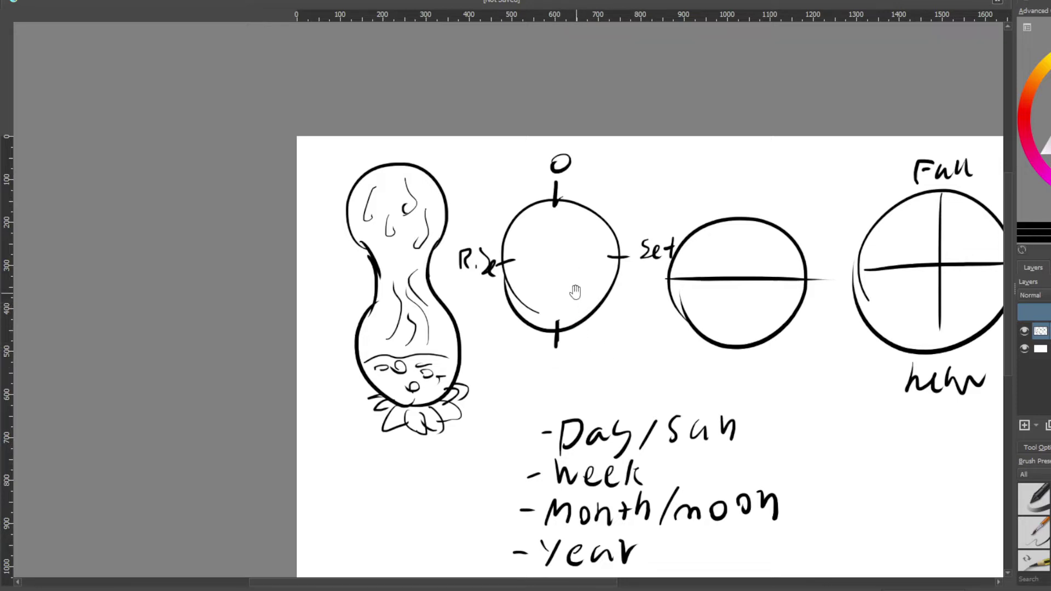
pyautogui.moveTo(514, 282); pyautogui.dragTo(588, 303)
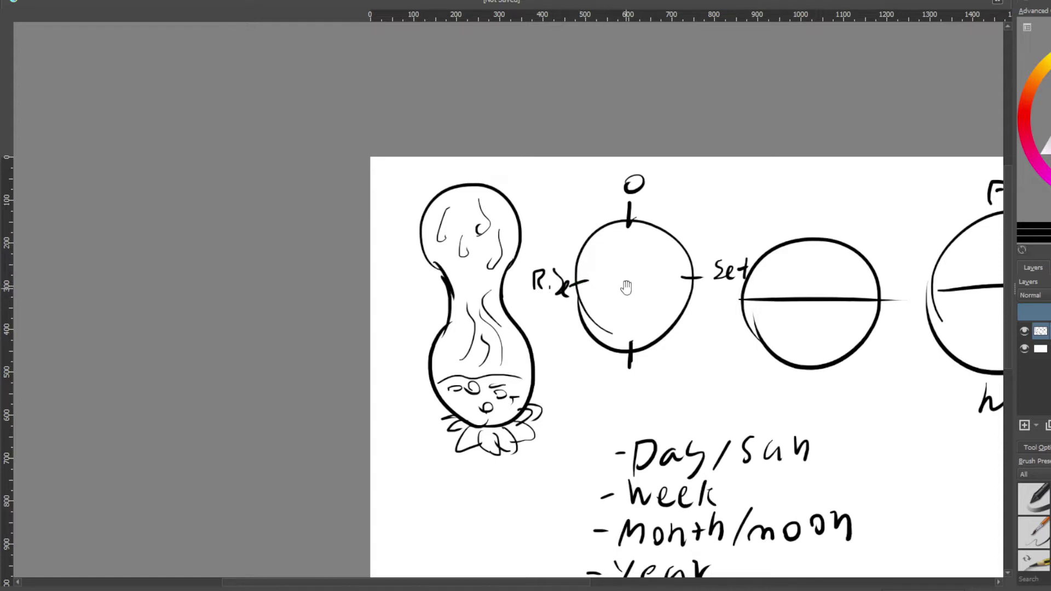
pyautogui.moveTo(623, 287); pyautogui.dragTo(565, 303)
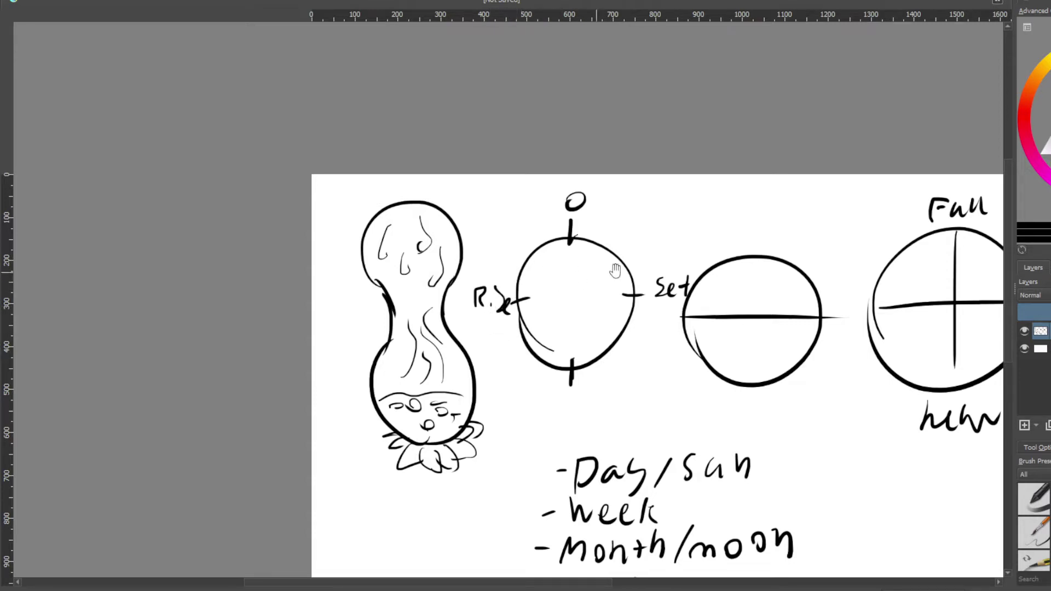
pyautogui.moveTo(635, 264); pyautogui.dragTo(572, 277)
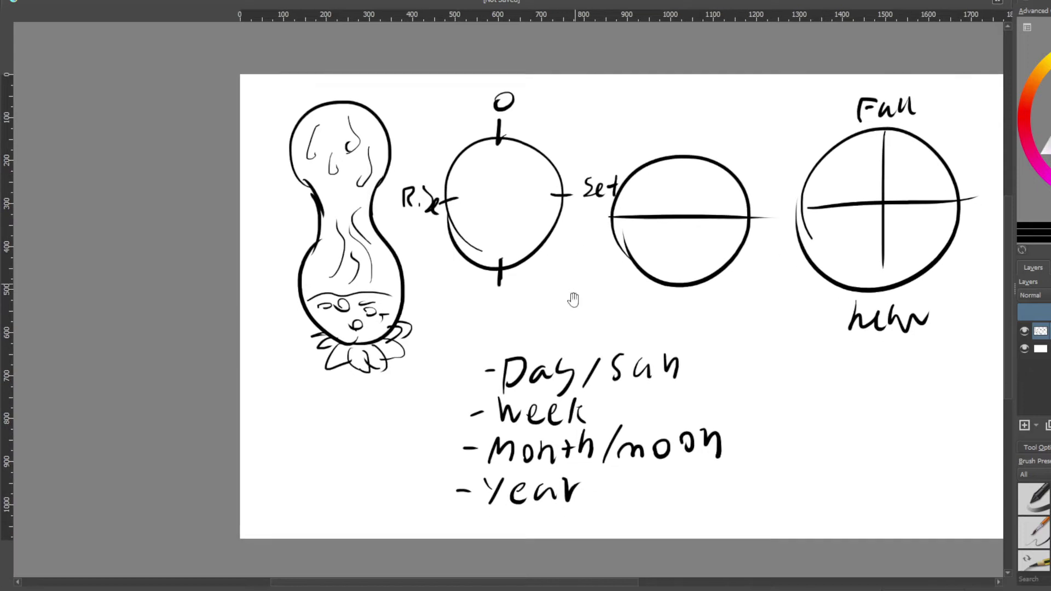
pyautogui.scroll(-3, 569, 298)
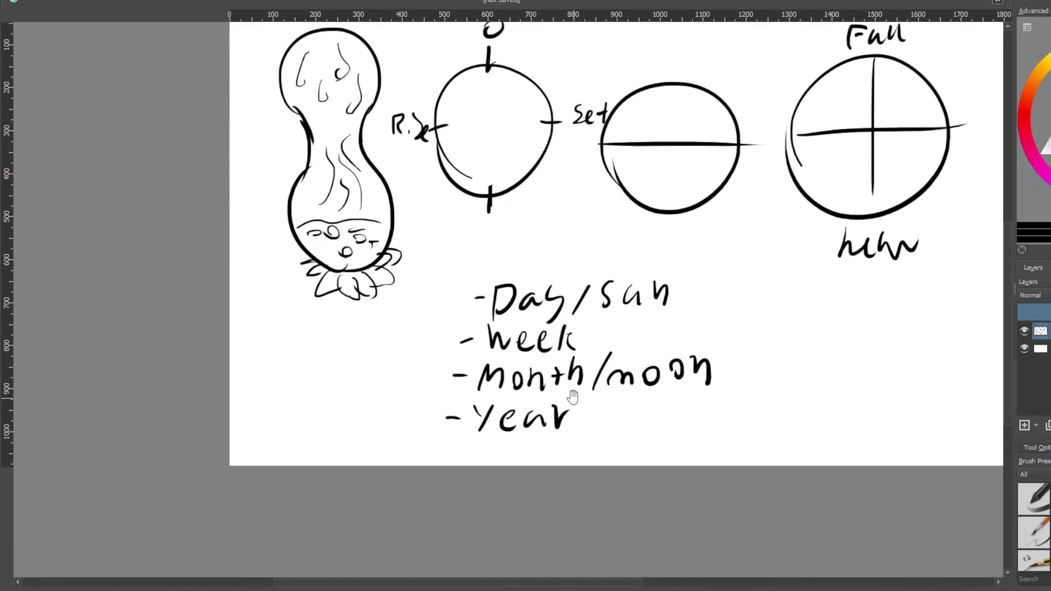
pyautogui.moveTo(581, 243); pyautogui.dragTo(564, 335)
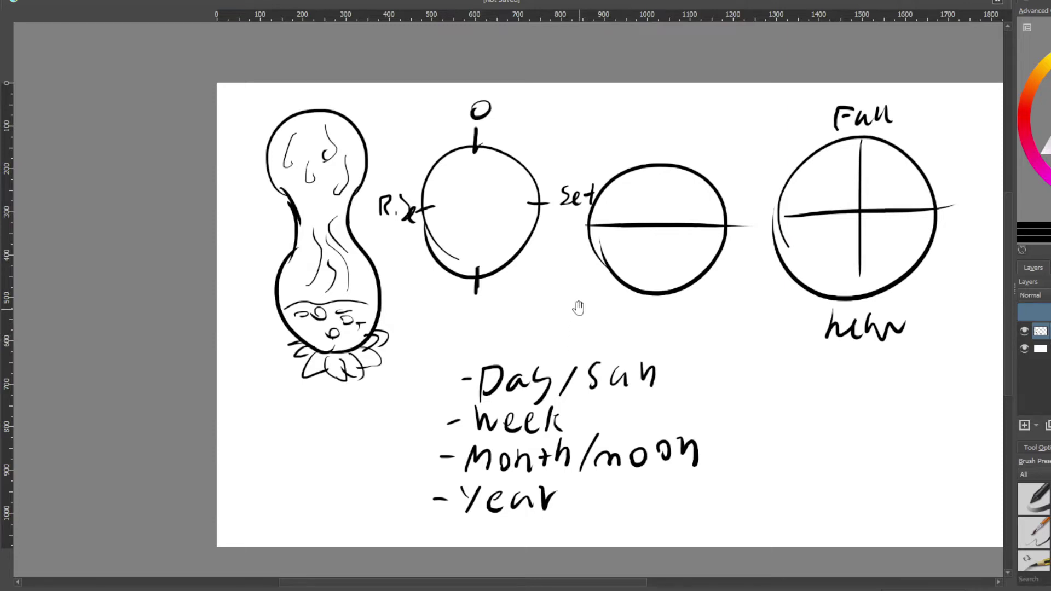
pyautogui.moveTo(603, 312); pyautogui.dragTo(560, 348)
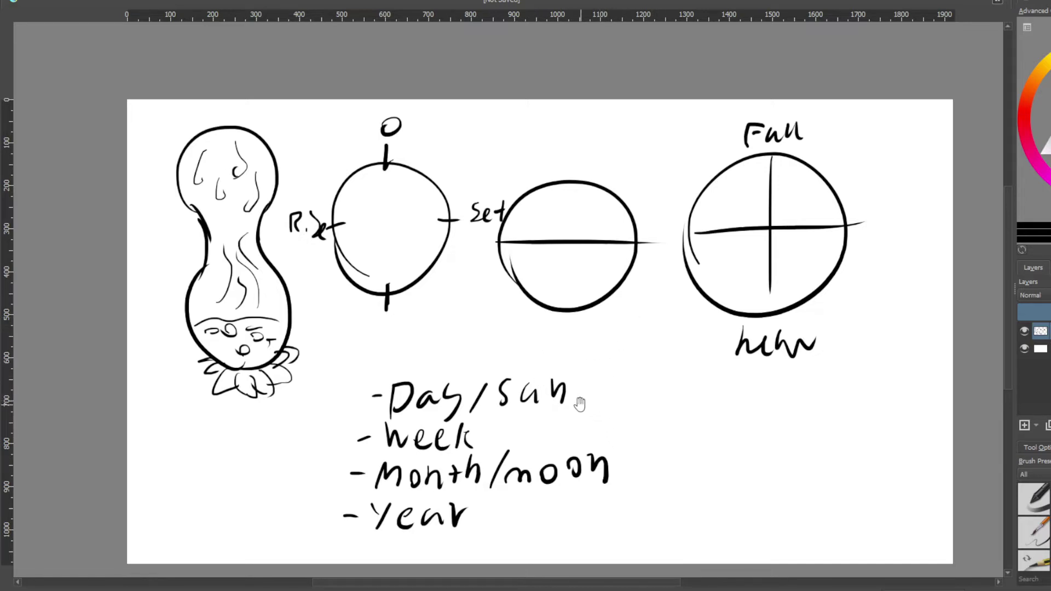
pyautogui.moveTo(585, 350)
pyautogui.mouseDown()
pyautogui.moveTo(615, 363)
pyautogui.moveTo(547, 305)
pyautogui.mouseUp()
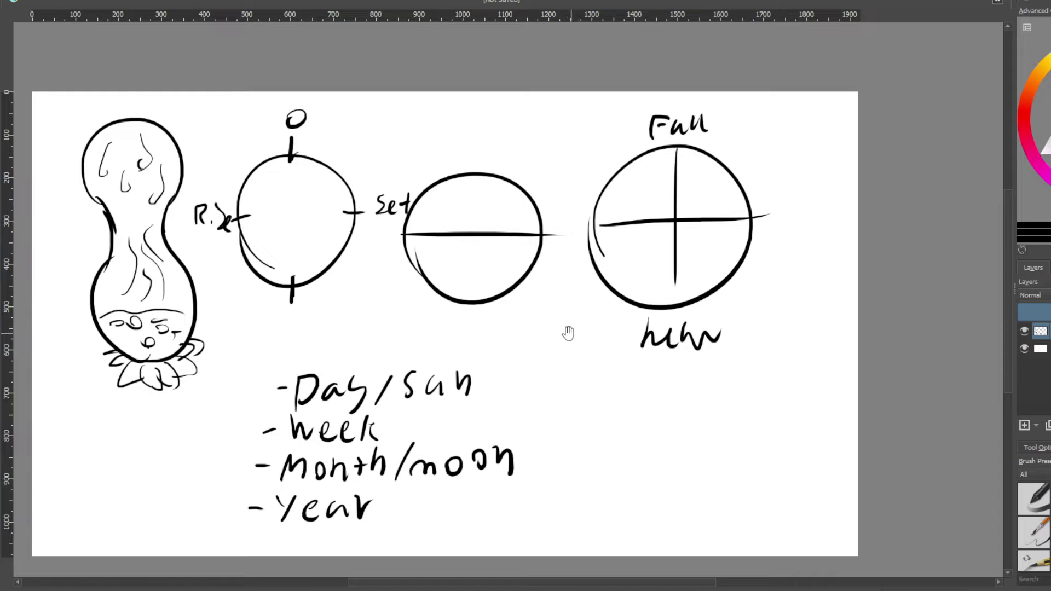
pyautogui.moveTo(564, 334)
pyautogui.mouseDown()
pyautogui.moveTo(556, 345)
pyautogui.moveTo(579, 330)
pyautogui.mouseUp()
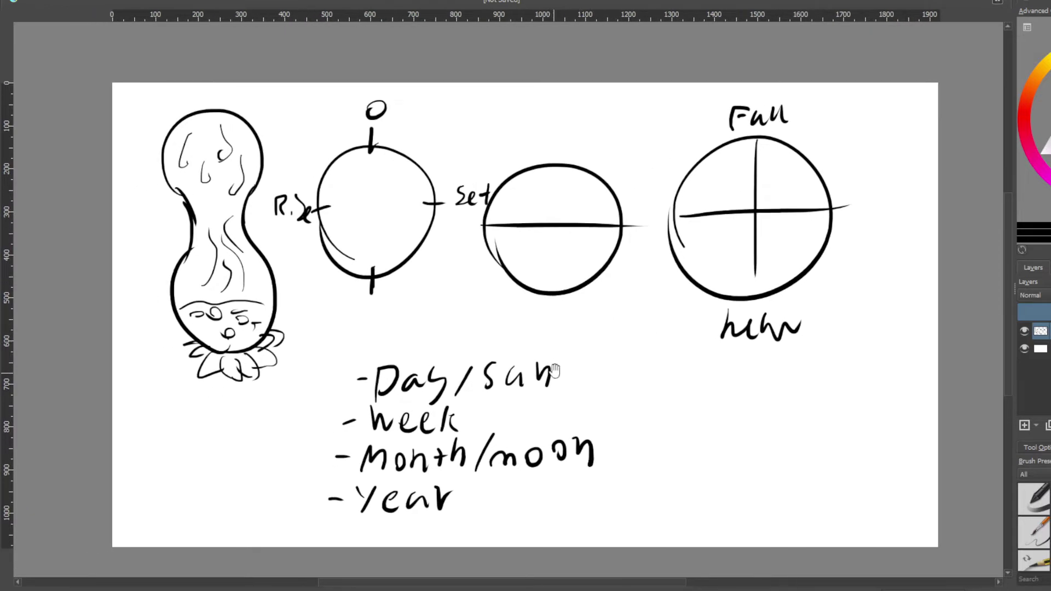
pyautogui.moveTo(559, 368)
pyautogui.mouseDown()
pyautogui.moveTo(567, 356)
pyautogui.moveTo(531, 375)
pyautogui.mouseUp()
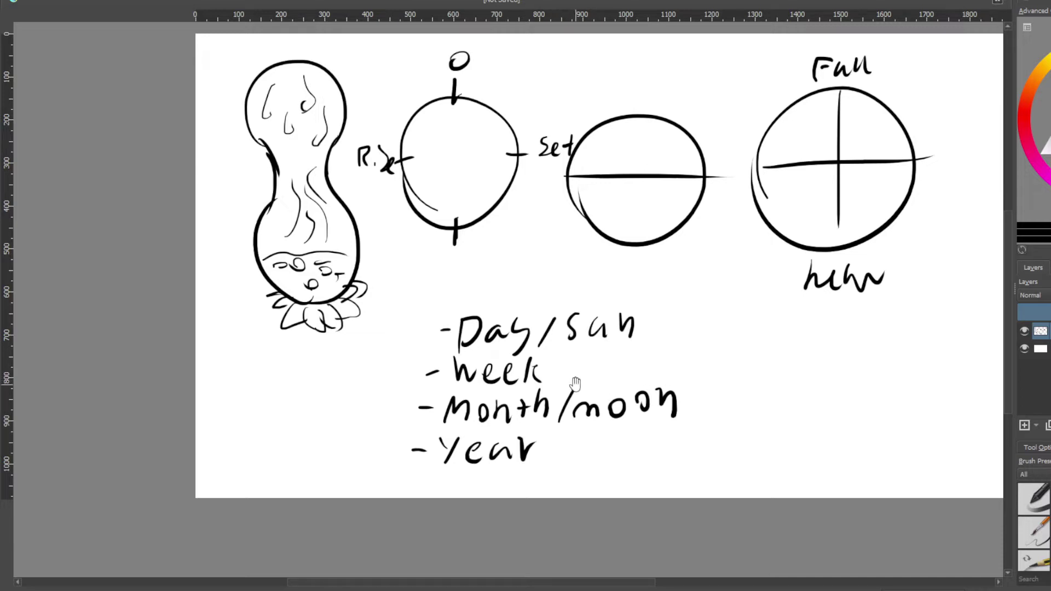
pyautogui.moveTo(678, 320); pyautogui.dragTo(610, 358)
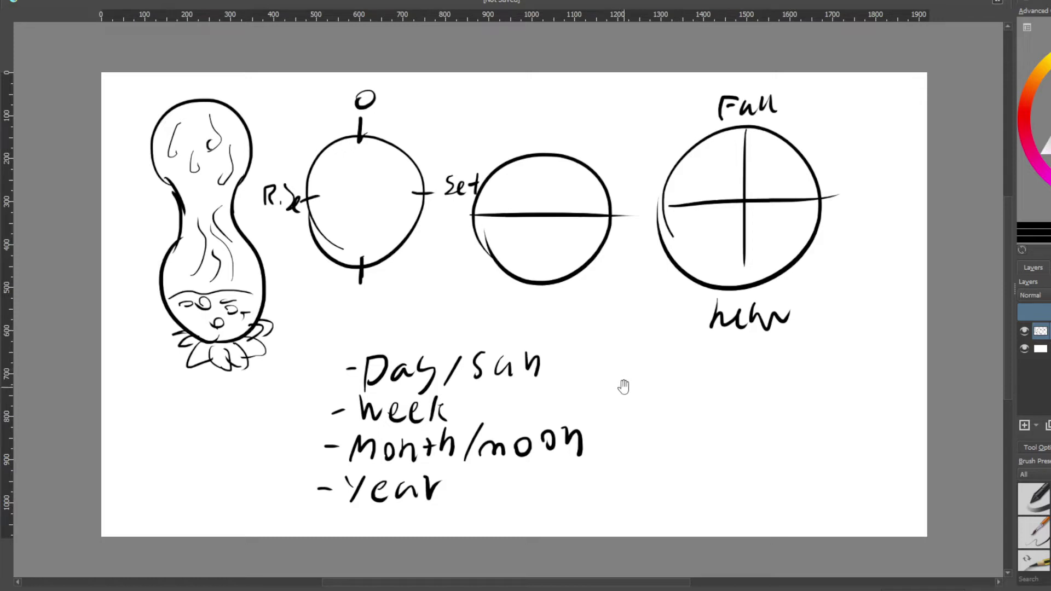
pyautogui.moveTo(626, 352); pyautogui.dragTo(604, 366)
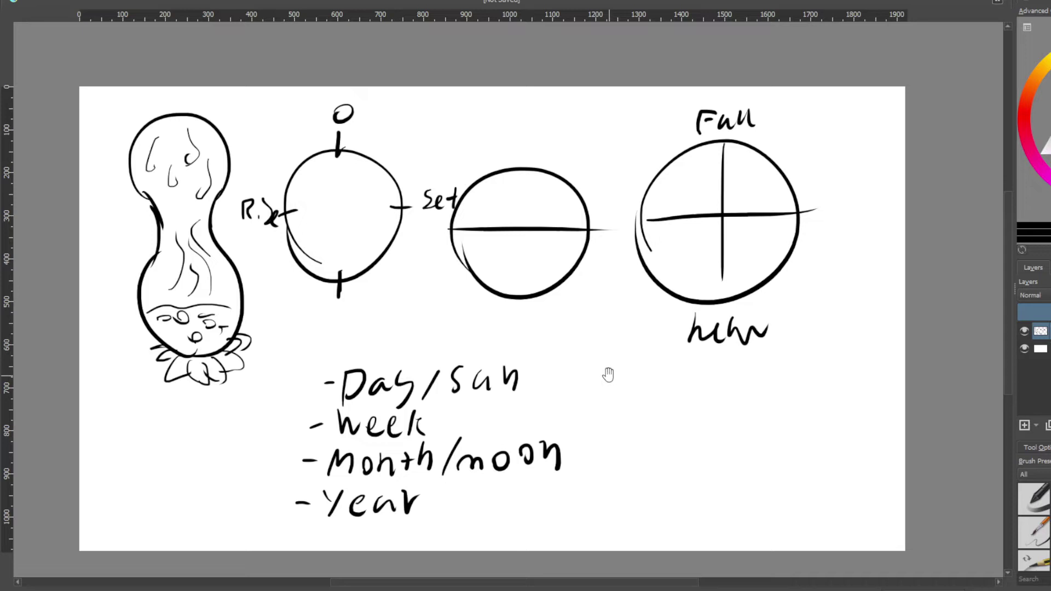
pyautogui.moveTo(598, 326); pyautogui.dragTo(623, 337)
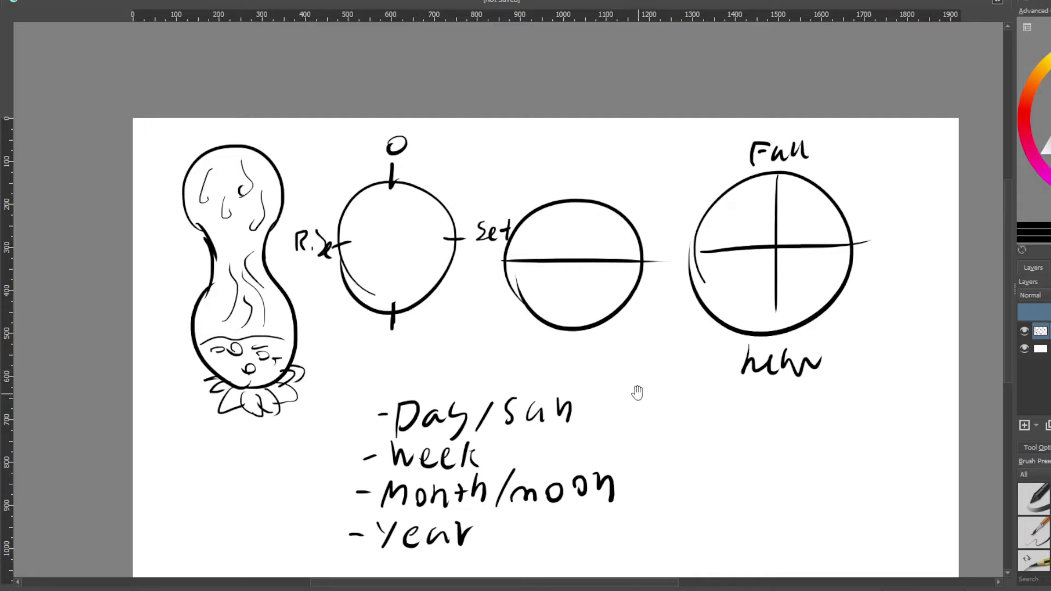
pyautogui.moveTo(636, 390)
pyautogui.mouseDown()
pyautogui.moveTo(624, 370)
pyautogui.moveTo(633, 366)
pyautogui.moveTo(606, 371)
pyautogui.moveTo(639, 406)
pyautogui.moveTo(633, 368)
pyautogui.mouseUp()
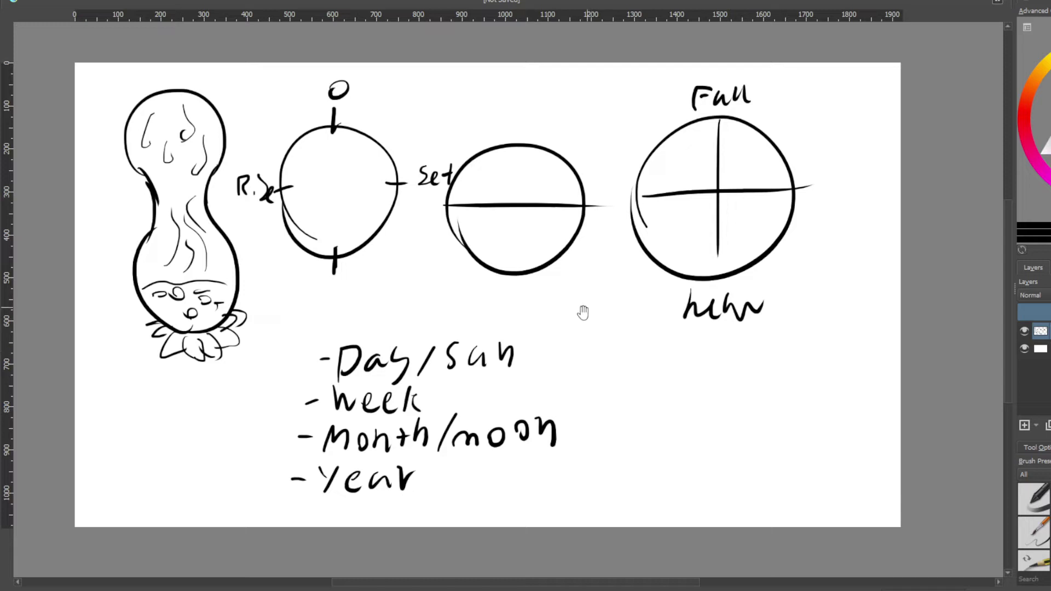
pyautogui.moveTo(600, 350)
pyautogui.mouseDown()
pyautogui.moveTo(606, 340)
pyautogui.moveTo(602, 357)
pyautogui.mouseUp()
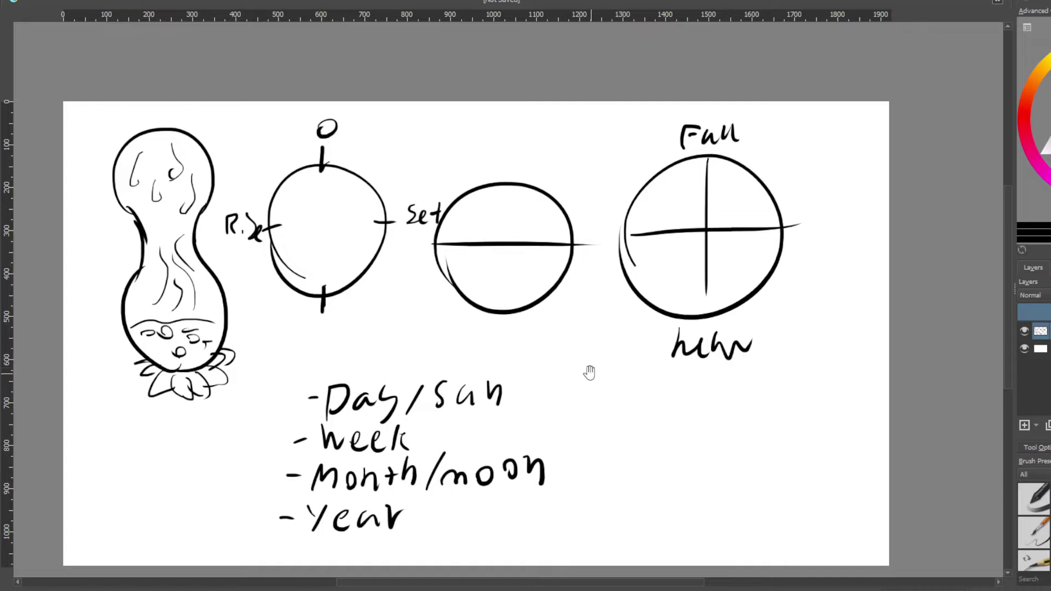
# Step: Write 'Earth' in the space below the fourth circle
pyautogui.moveTo(588, 365)
pyautogui.mouseDown()
pyautogui.moveTo(608, 380)
pyautogui.moveTo(600, 361)
pyautogui.moveTo(576, 375)
pyautogui.moveTo(551, 328)
pyautogui.mouseUp()
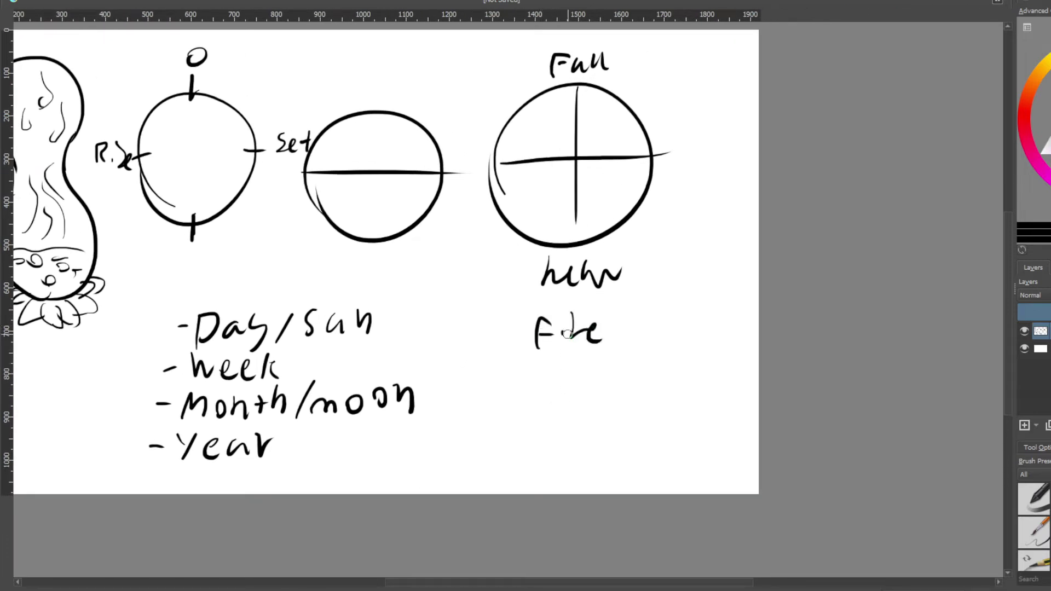
pyautogui.moveTo(589, 361)
pyautogui.mouseDown()
pyautogui.moveTo(578, 328)
pyautogui.moveTo(601, 324)
pyautogui.mouseUp()
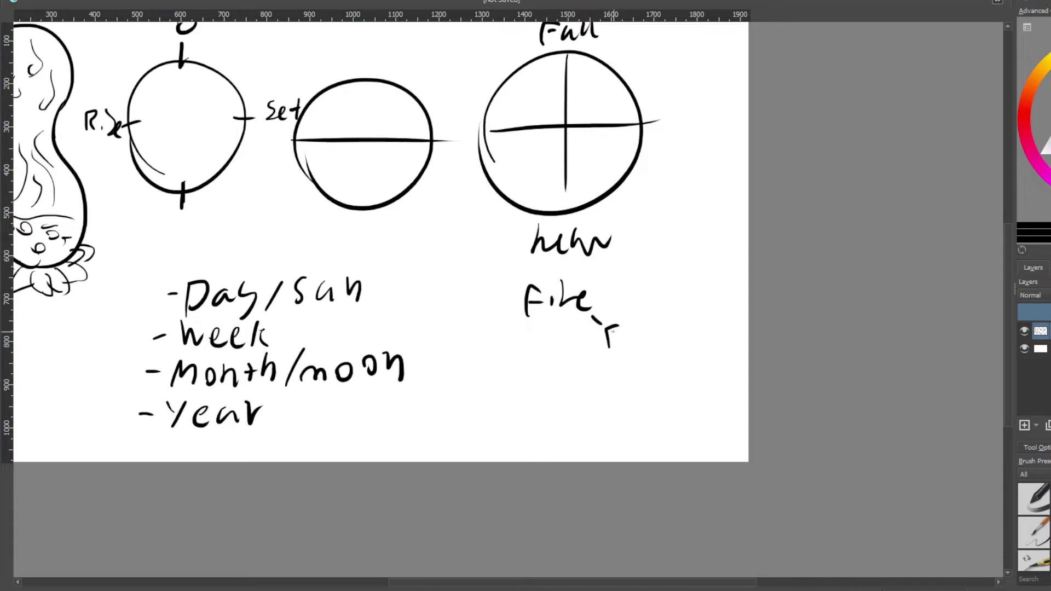
pyautogui.moveTo(652, 345); pyautogui.dragTo(665, 331)
pyautogui.moveTo(674, 316); pyautogui.dragTo(673, 345)
pyautogui.moveTo(667, 332)
pyautogui.mouseDown()
pyautogui.moveTo(682, 328)
pyautogui.moveTo(681, 345)
pyautogui.mouseUp()
pyautogui.moveTo(681, 335); pyautogui.dragTo(698, 345)
# Step: Undo a stray stroke and write 'metal' below Earth
pyautogui.moveTo(637, 381); pyautogui.dragTo(671, 349)
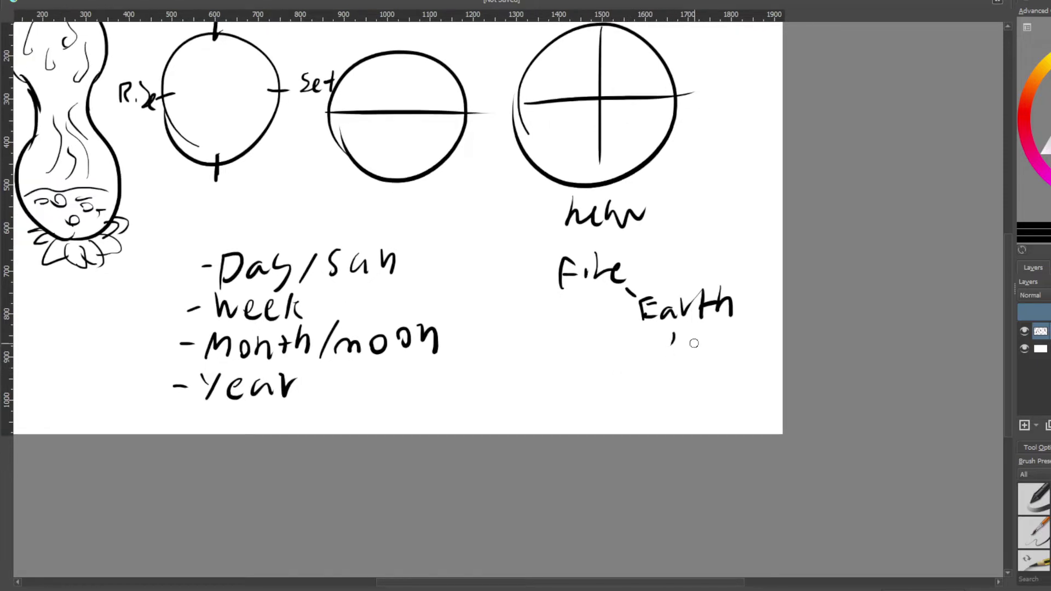
pyautogui.moveTo(684, 324)
pyautogui.mouseDown()
pyautogui.moveTo(655, 368)
pyautogui.moveTo(654, 356)
pyautogui.moveTo(619, 376)
pyautogui.mouseUp()
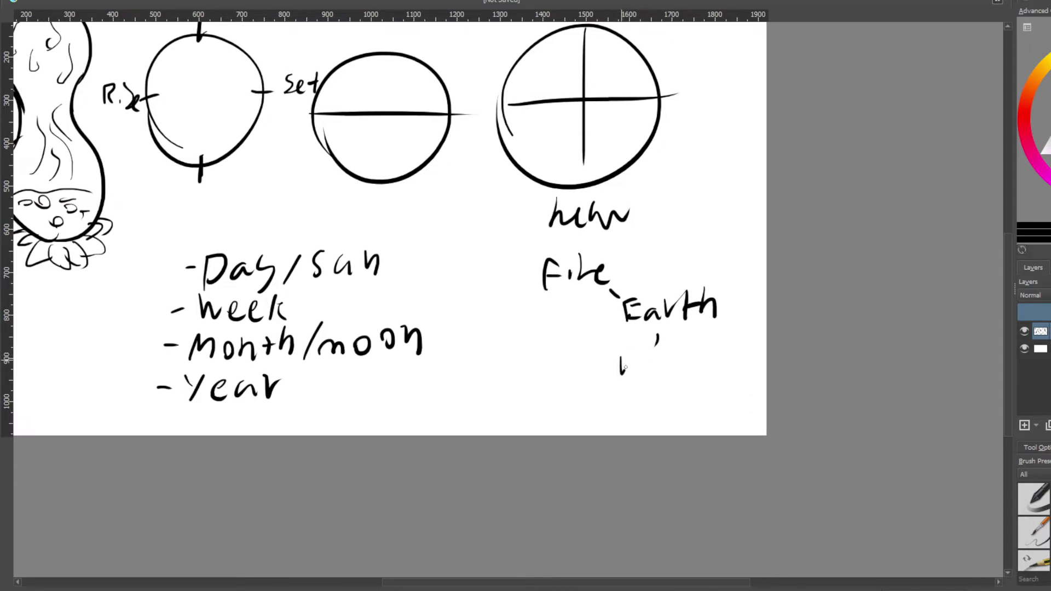
pyautogui.hotkey('ctrl', 'z')
pyautogui.moveTo(646, 374); pyautogui.dragTo(660, 378)
pyautogui.moveTo(672, 356); pyautogui.dragTo(670, 382)
pyautogui.moveTo(664, 370)
pyautogui.mouseDown()
pyautogui.moveTo(675, 368)
pyautogui.moveTo(645, 403)
pyautogui.mouseUp()
# Step: Write 'water' to the left of metal
pyautogui.hscroll(-5, 690, 375)
pyautogui.moveTo(590, 373)
pyautogui.mouseDown()
pyautogui.moveTo(619, 386)
pyautogui.moveTo(671, 357)
pyautogui.mouseUp()
pyautogui.scroll(2, 629, 377)
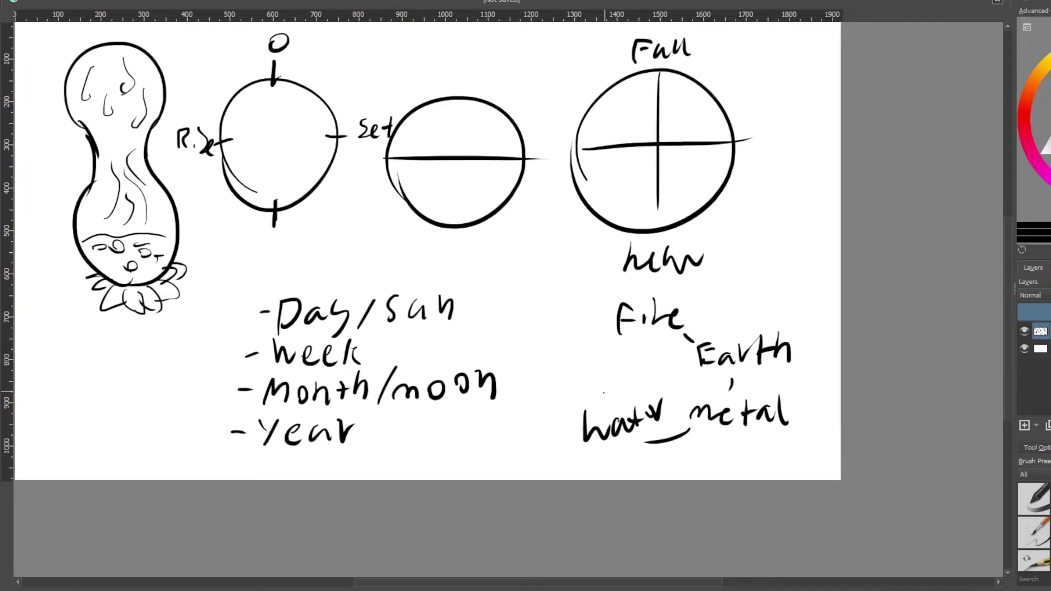
pyautogui.moveTo(601, 378); pyautogui.dragTo(603, 394)
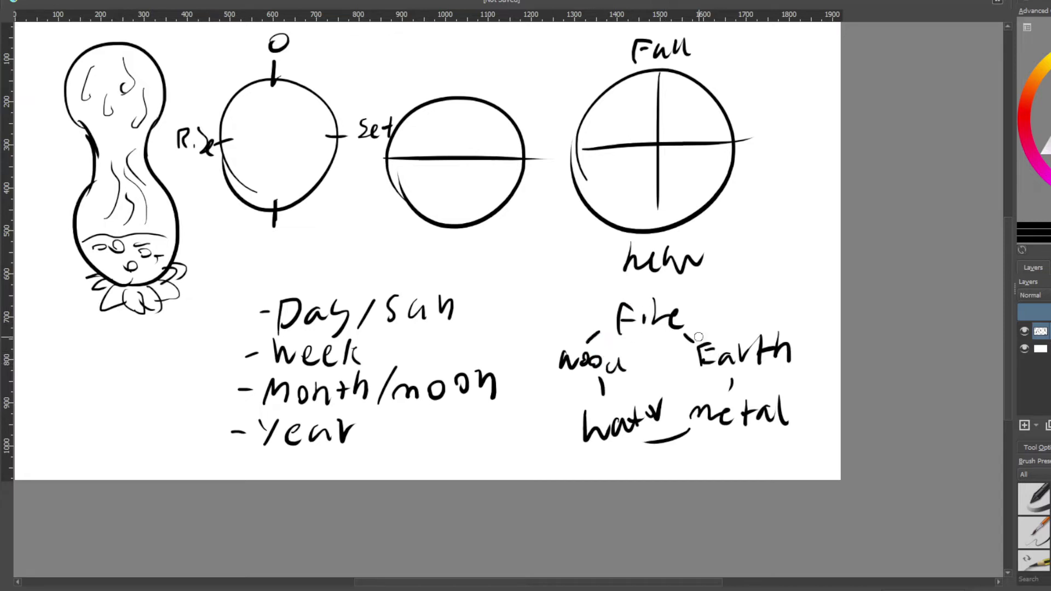
pyautogui.moveTo(757, 353); pyautogui.dragTo(665, 322)
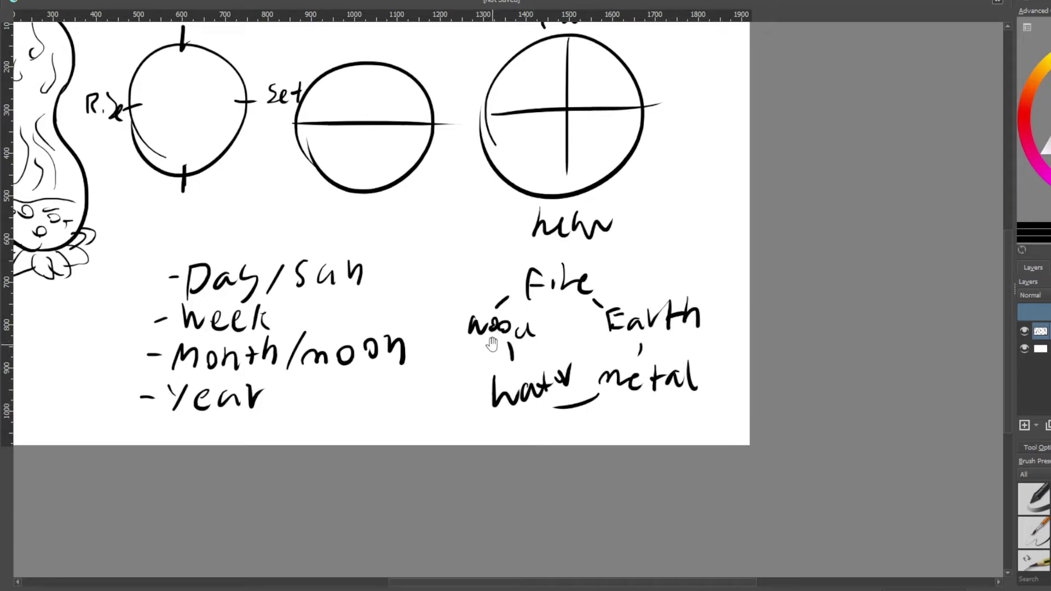
pyautogui.press('1')
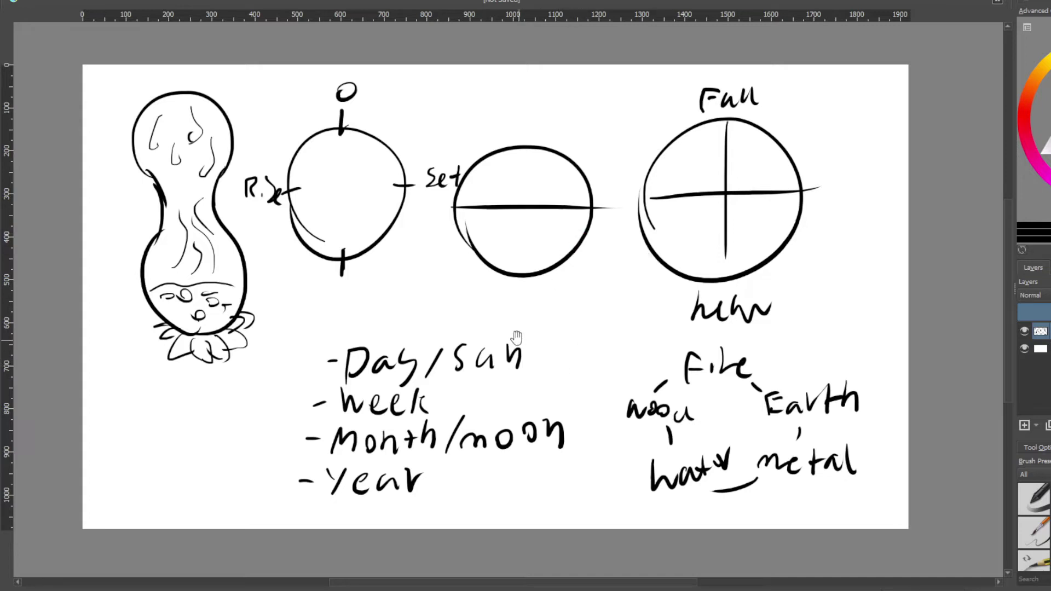
pyautogui.moveTo(520, 335); pyautogui.dragTo(566, 346)
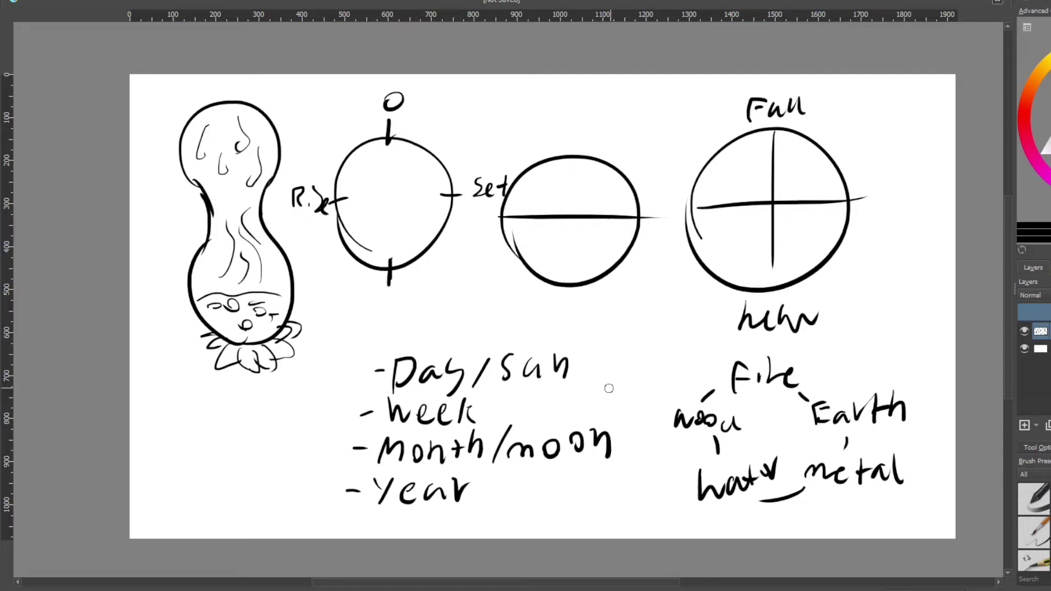
pyautogui.moveTo(530, 418); pyautogui.dragTo(577, 394)
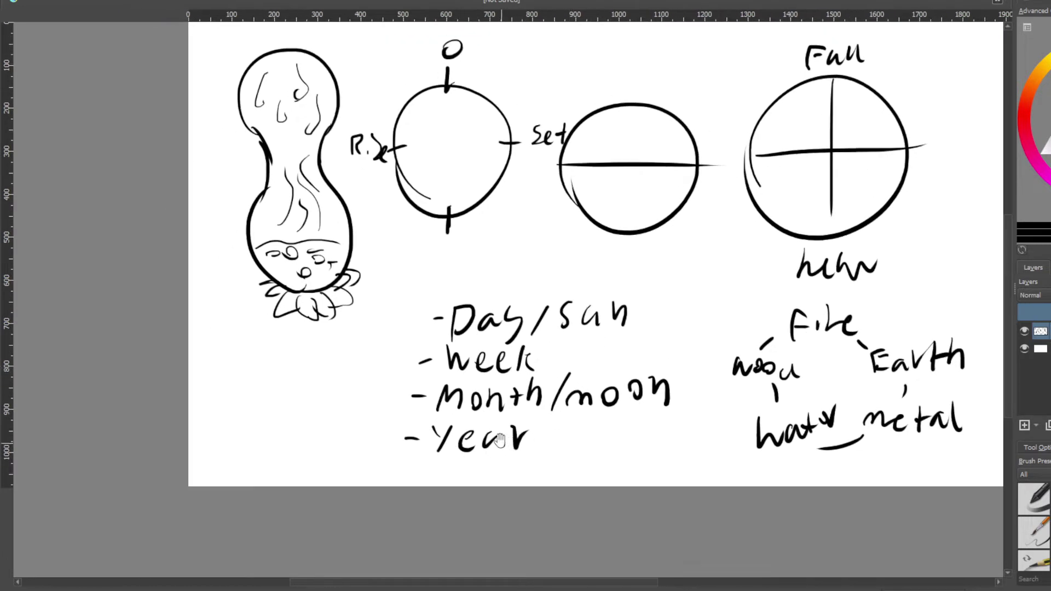
pyautogui.moveTo(614, 252); pyautogui.dragTo(555, 354)
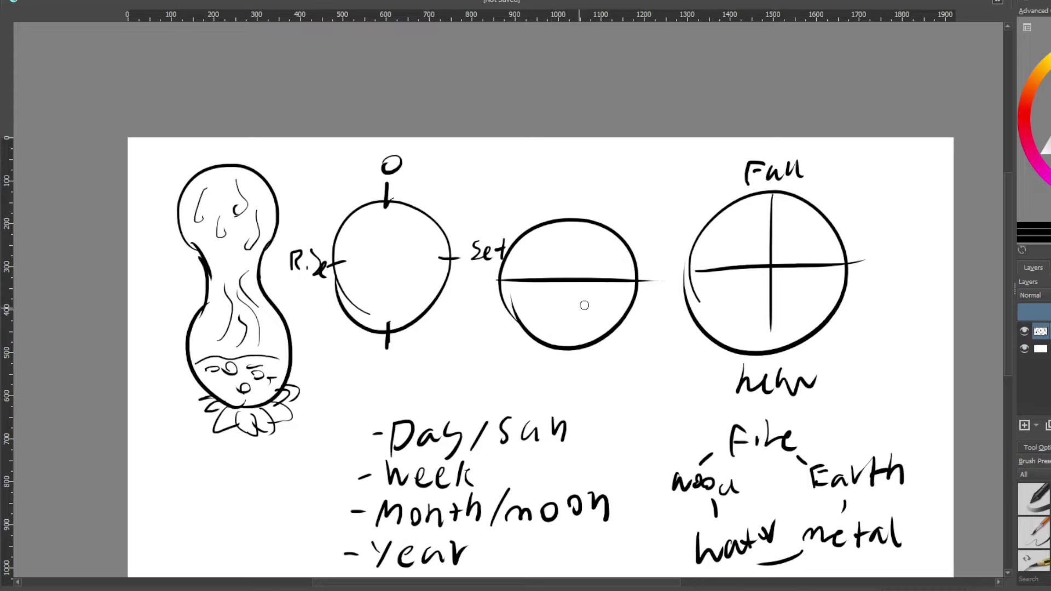
pyautogui.moveTo(781, 304); pyautogui.dragTo(622, 312)
pyautogui.moveTo(613, 358)
pyautogui.mouseDown()
pyautogui.moveTo(647, 286)
pyautogui.moveTo(578, 336)
pyautogui.mouseUp()
pyautogui.hotkey('ctrl', 'z')
pyautogui.moveTo(642, 284); pyautogui.dragTo(563, 332)
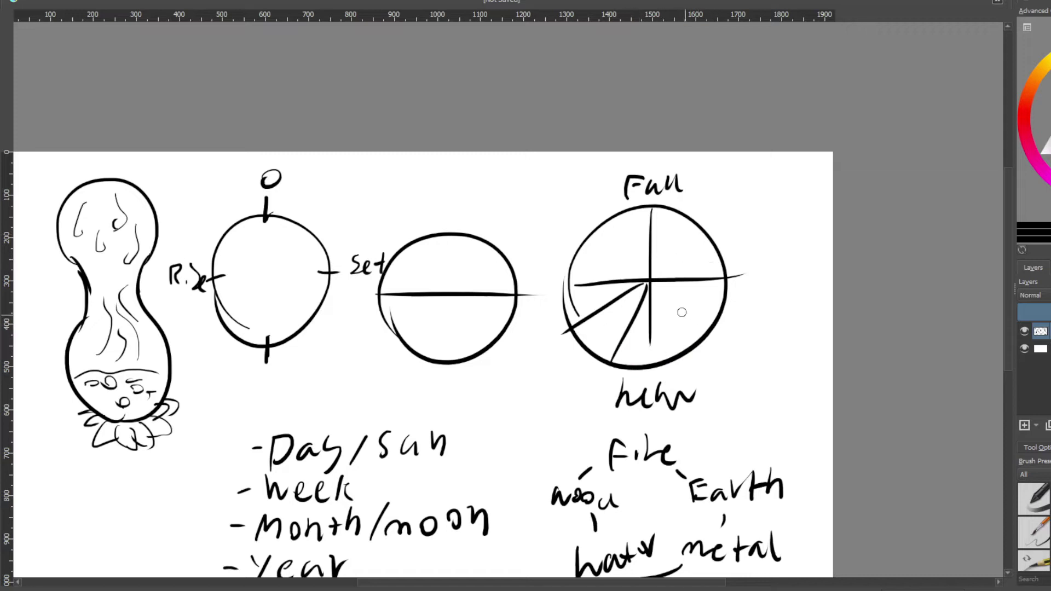
pyautogui.hotkey('ctrl', 'z')
pyautogui.hotkey('ctrl', 'z')
pyautogui.moveTo(468, 392); pyautogui.dragTo(613, 356)
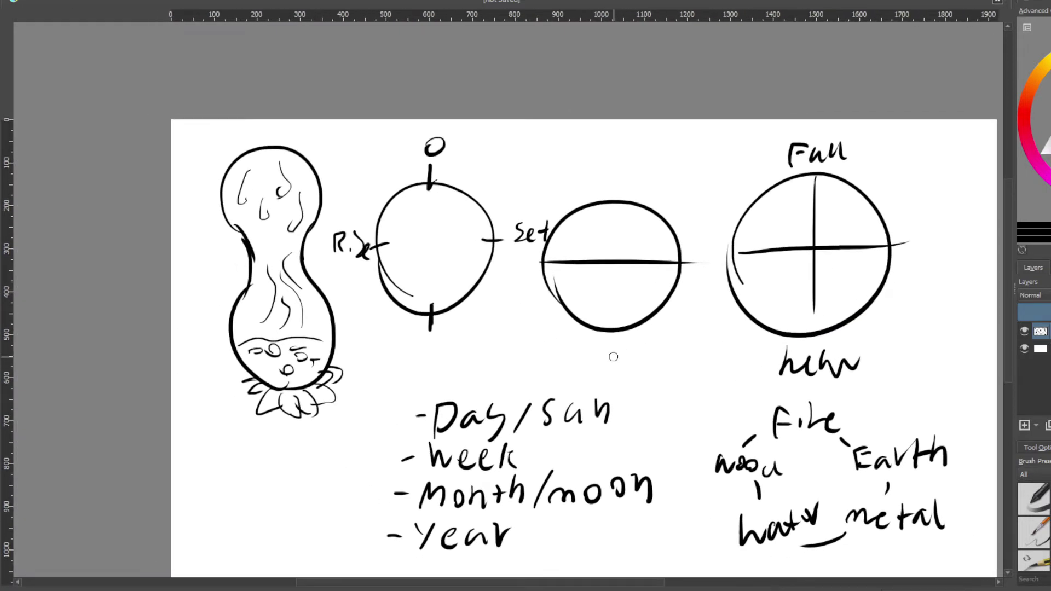
pyautogui.moveTo(459, 345); pyautogui.dragTo(569, 337)
pyautogui.moveTo(464, 359); pyautogui.dragTo(527, 351)
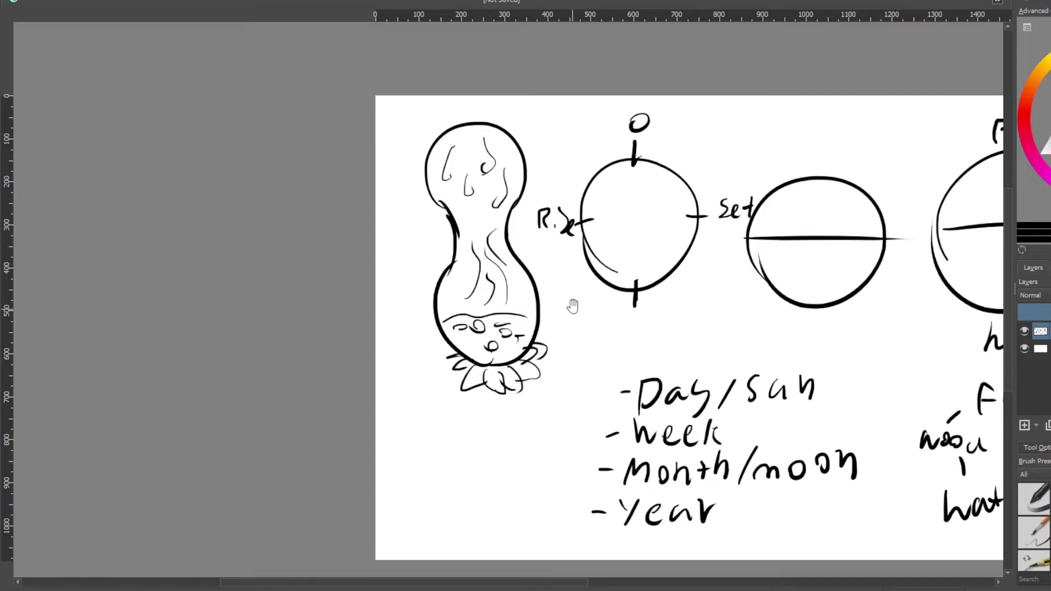
pyautogui.moveTo(577, 302); pyautogui.dragTo(556, 336)
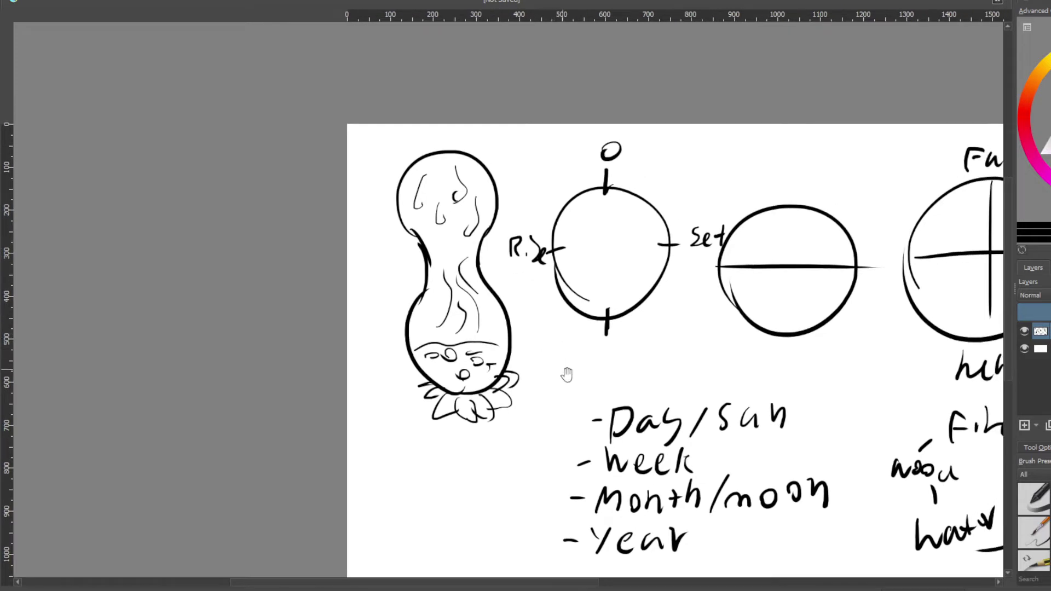
pyautogui.moveTo(591, 344); pyautogui.dragTo(546, 360)
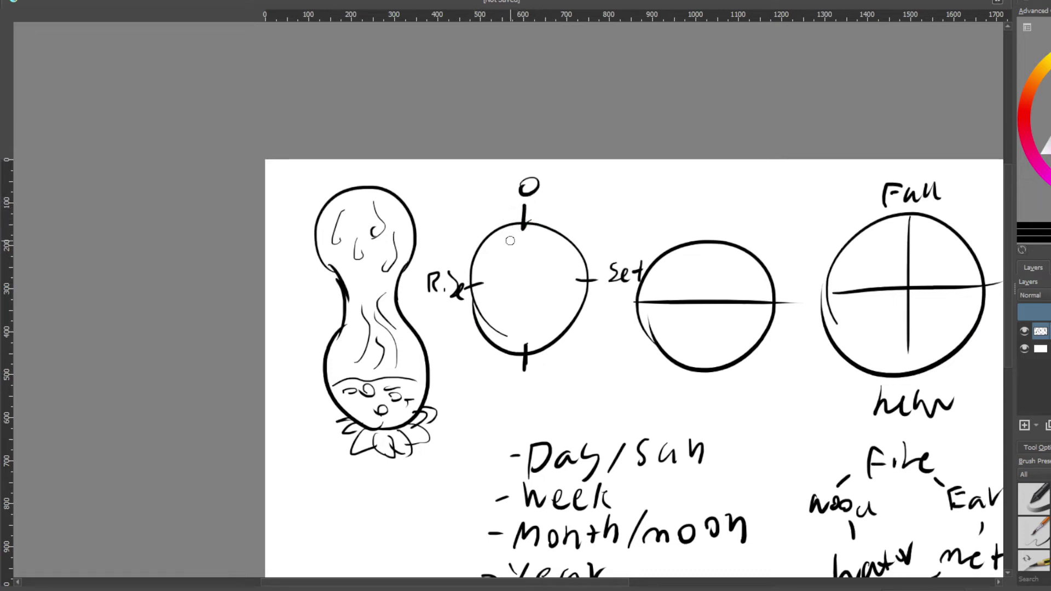
pyautogui.moveTo(466, 301); pyautogui.dragTo(538, 274)
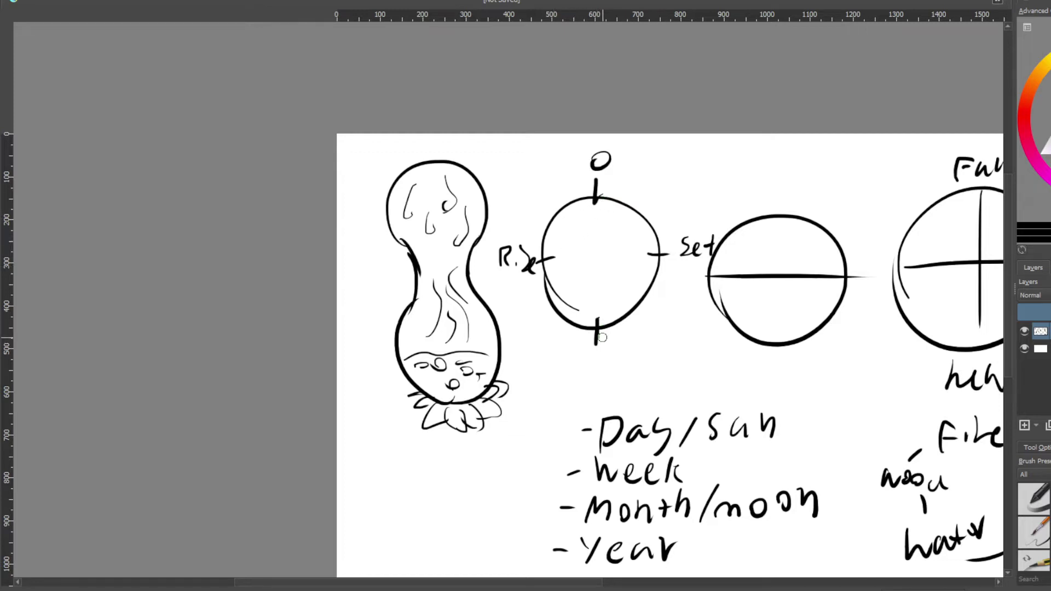
pyautogui.moveTo(618, 298); pyautogui.dragTo(592, 306)
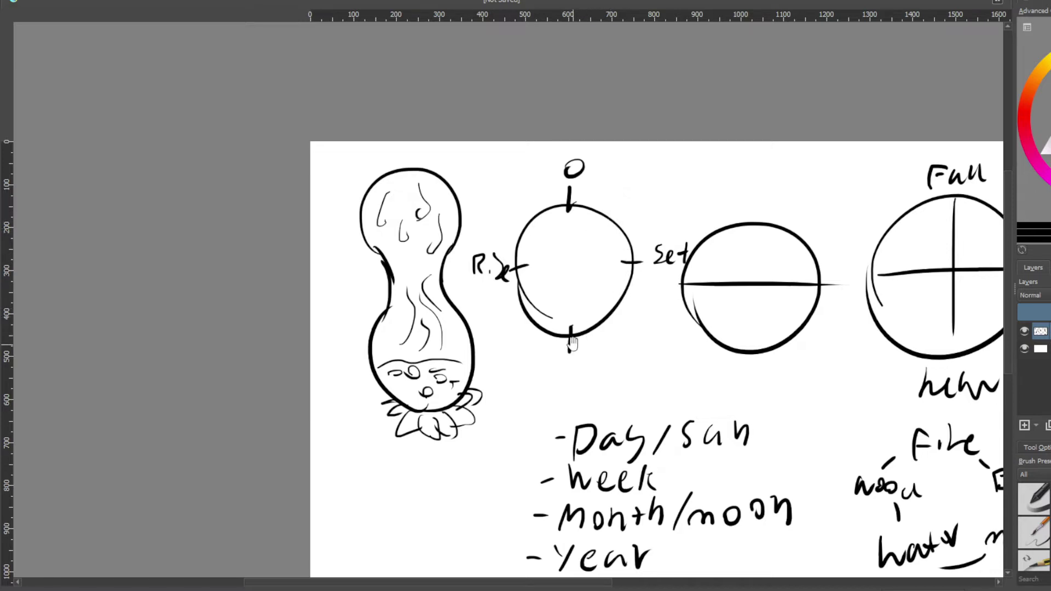
pyautogui.moveTo(523, 331); pyautogui.dragTo(553, 302)
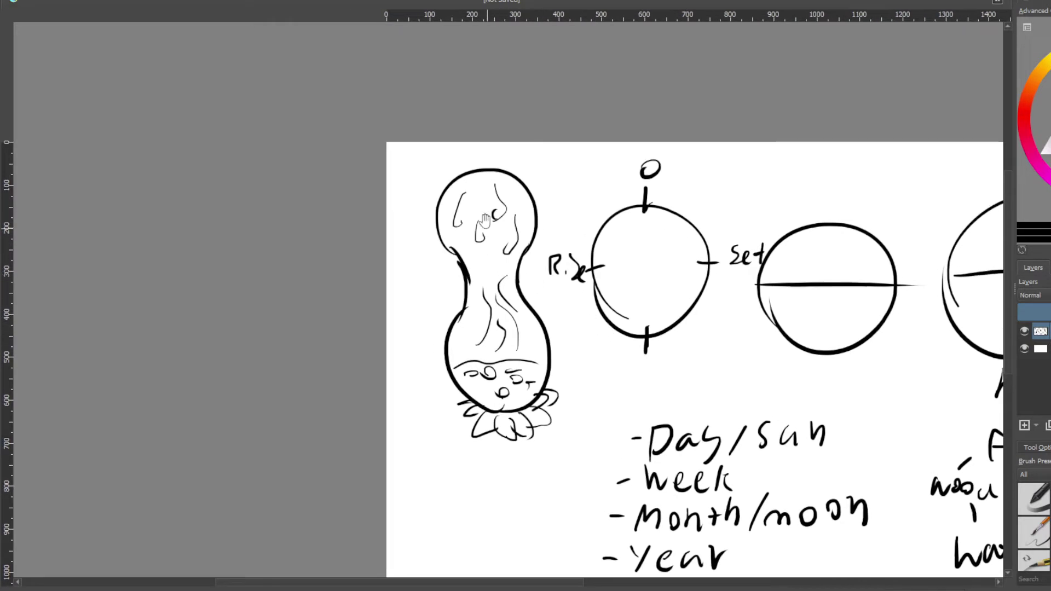
pyautogui.moveTo(646, 278); pyautogui.dragTo(527, 343)
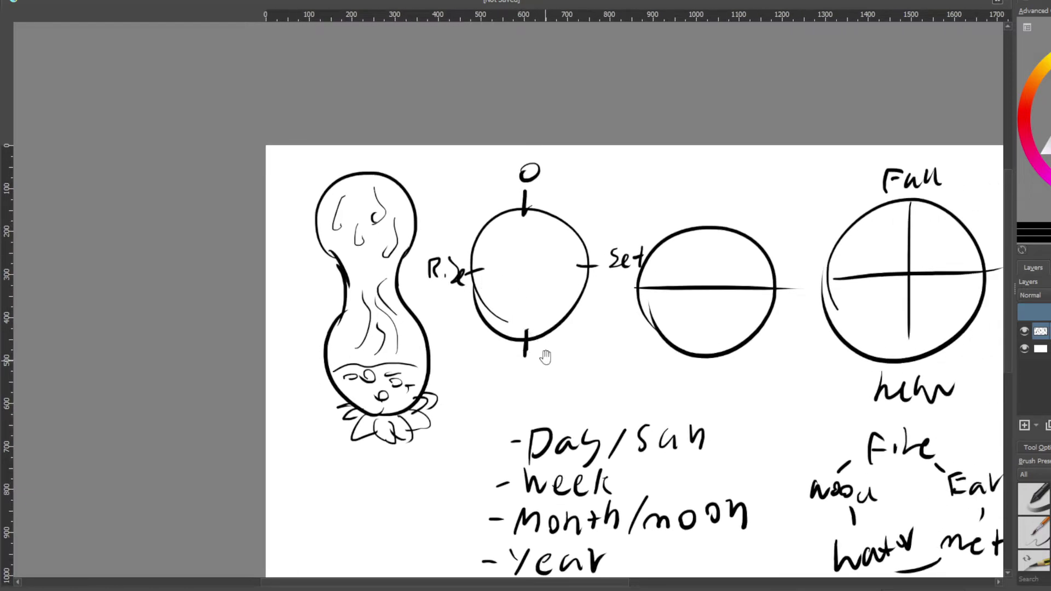
pyautogui.moveTo(747, 322); pyautogui.dragTo(531, 294)
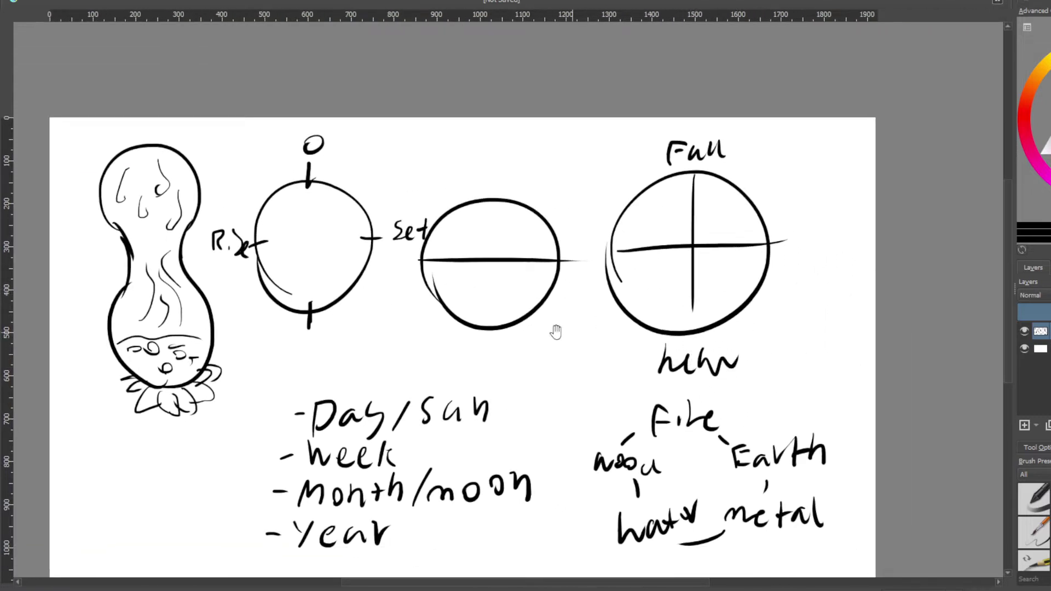
pyautogui.moveTo(521, 330); pyautogui.dragTo(555, 318)
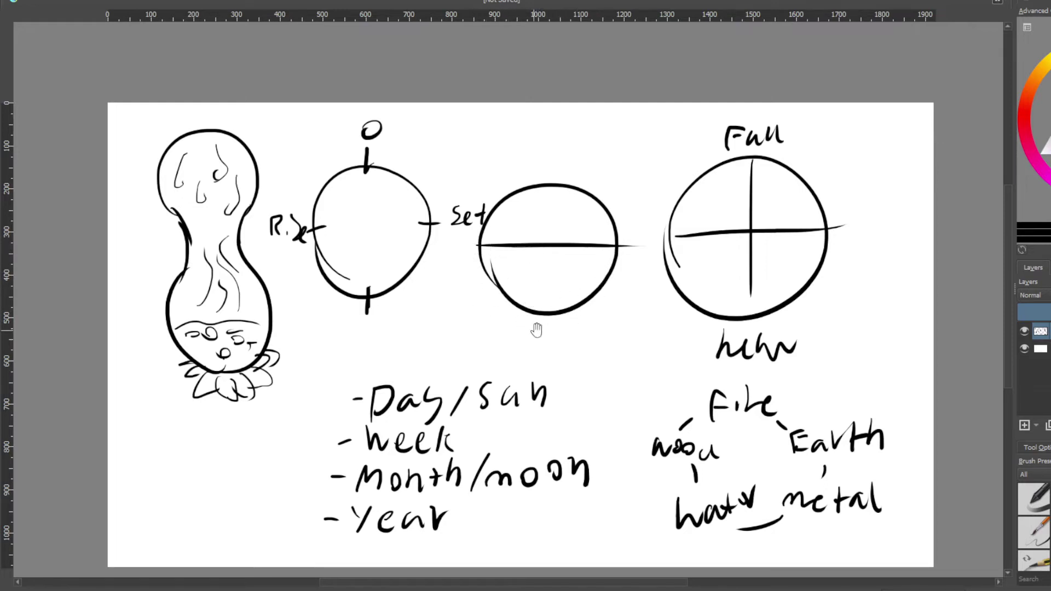
pyautogui.moveTo(546, 328); pyautogui.dragTo(577, 320)
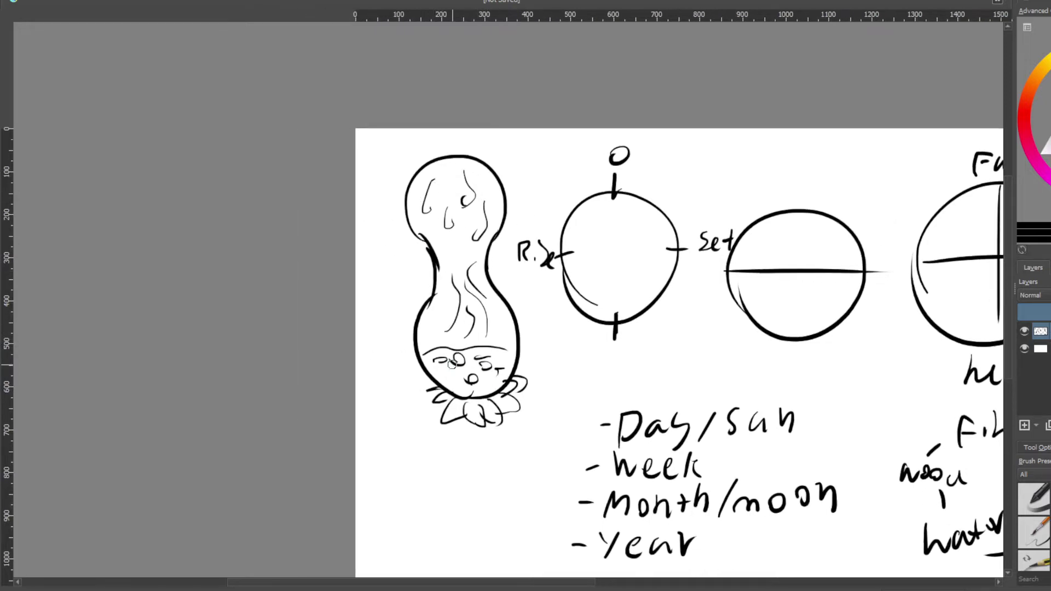
pyautogui.moveTo(483, 420); pyautogui.dragTo(504, 264)
pyautogui.moveTo(435, 376)
pyautogui.mouseDown()
pyautogui.moveTo(456, 292)
pyautogui.moveTo(502, 358)
pyautogui.moveTo(424, 325)
pyautogui.moveTo(514, 344)
pyautogui.moveTo(425, 306)
pyautogui.moveTo(487, 289)
pyautogui.mouseUp()
pyautogui.hotkey('ctrl', 'z')
pyautogui.moveTo(550, 233); pyautogui.dragTo(517, 350)
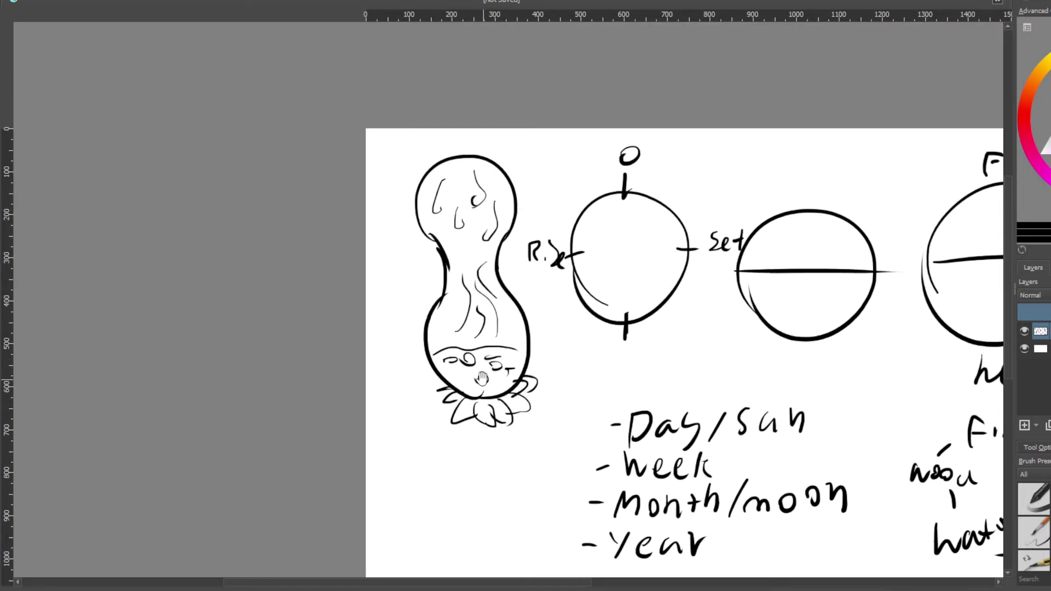
pyautogui.moveTo(664, 347); pyautogui.dragTo(521, 371)
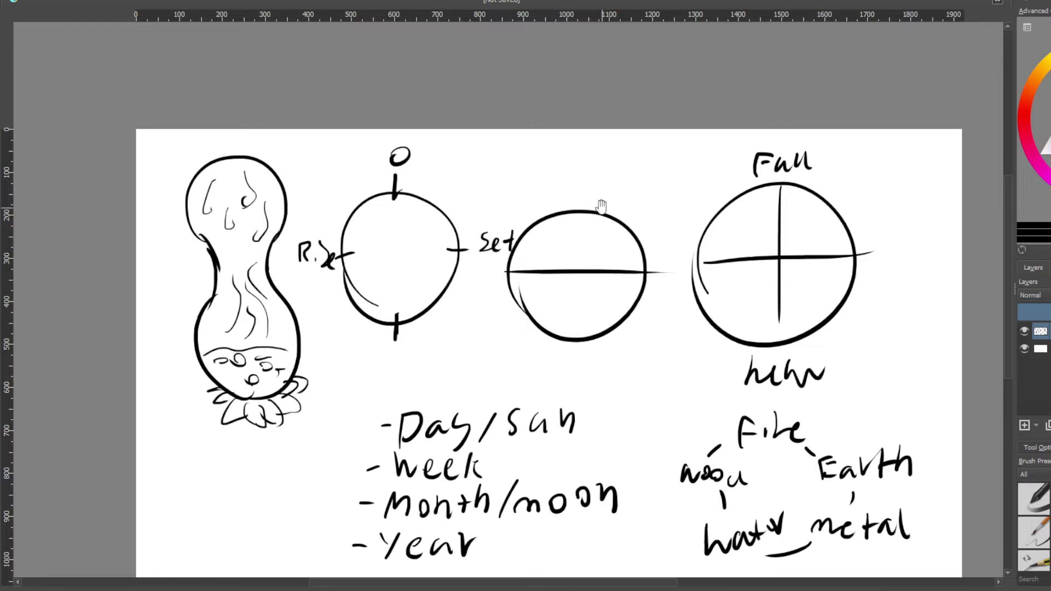
pyautogui.moveTo(609, 195); pyautogui.dragTo(591, 203)
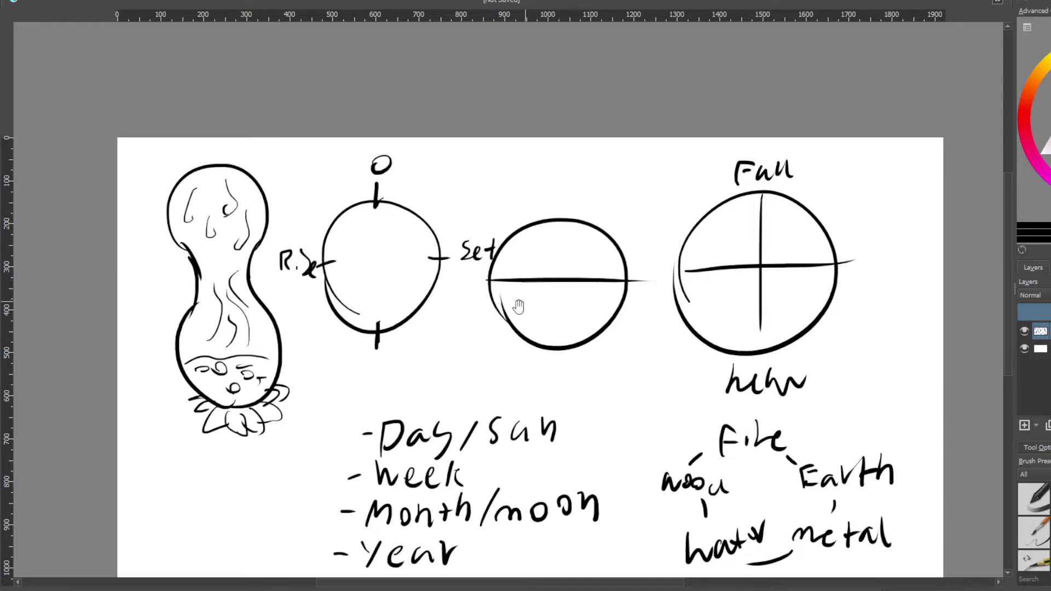
pyautogui.moveTo(493, 353); pyautogui.dragTo(511, 314)
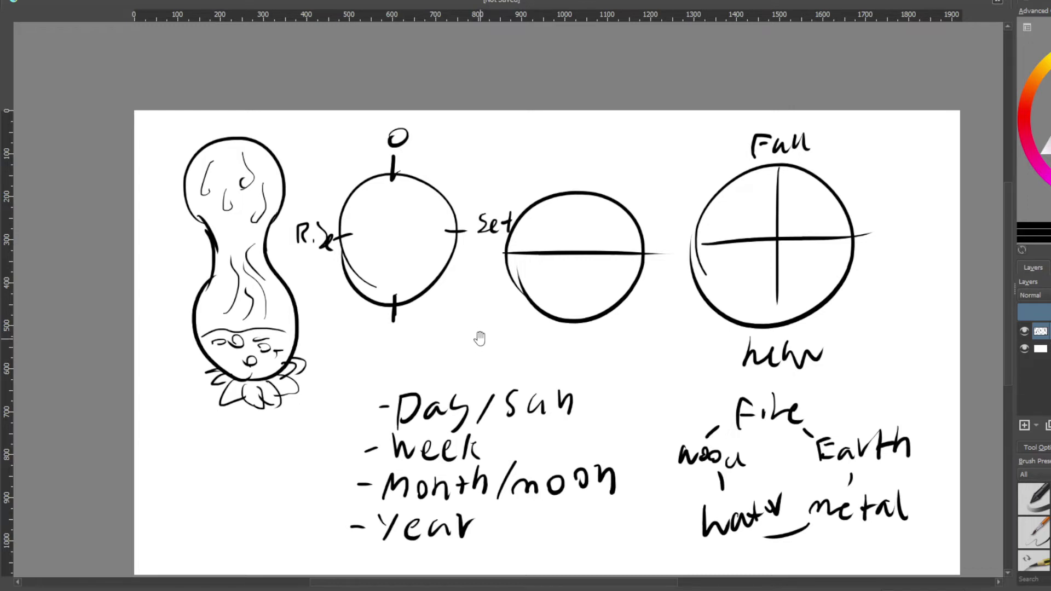
pyautogui.moveTo(539, 333); pyautogui.dragTo(569, 320)
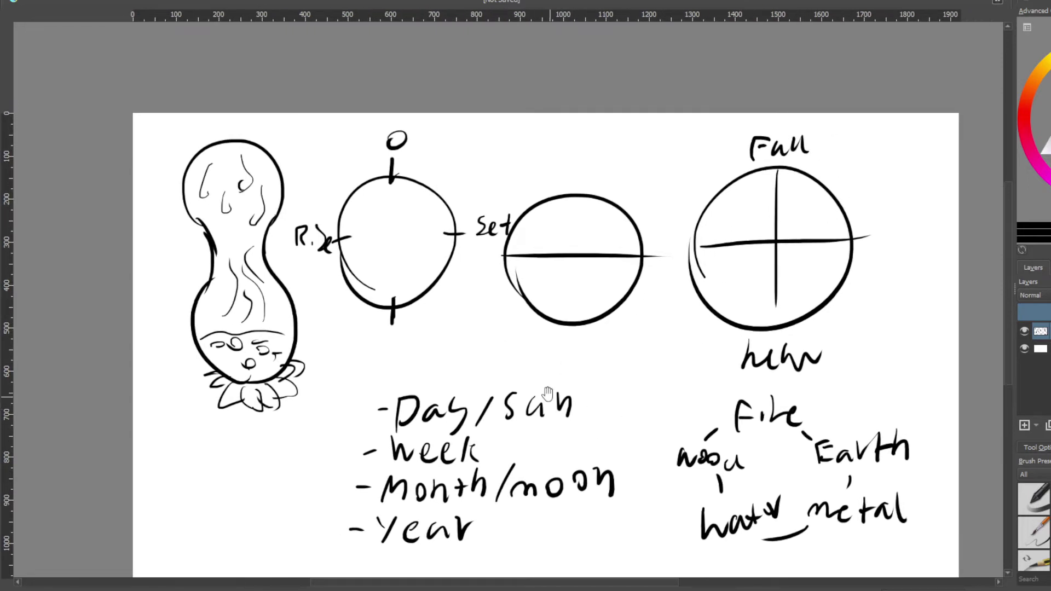
pyautogui.moveTo(600, 351); pyautogui.dragTo(534, 356)
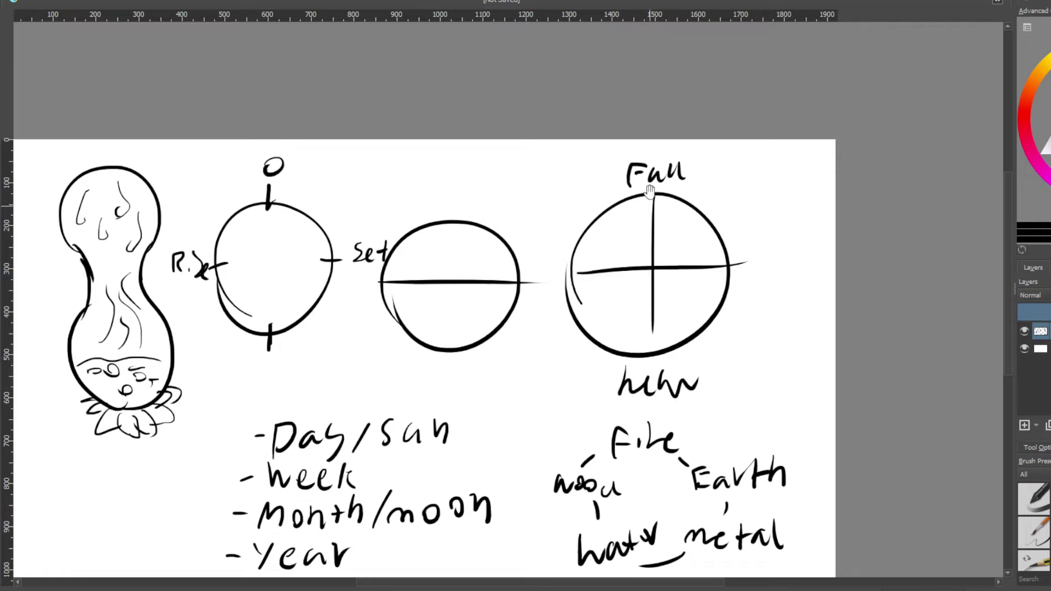
pyautogui.moveTo(733, 206); pyautogui.dragTo(711, 198)
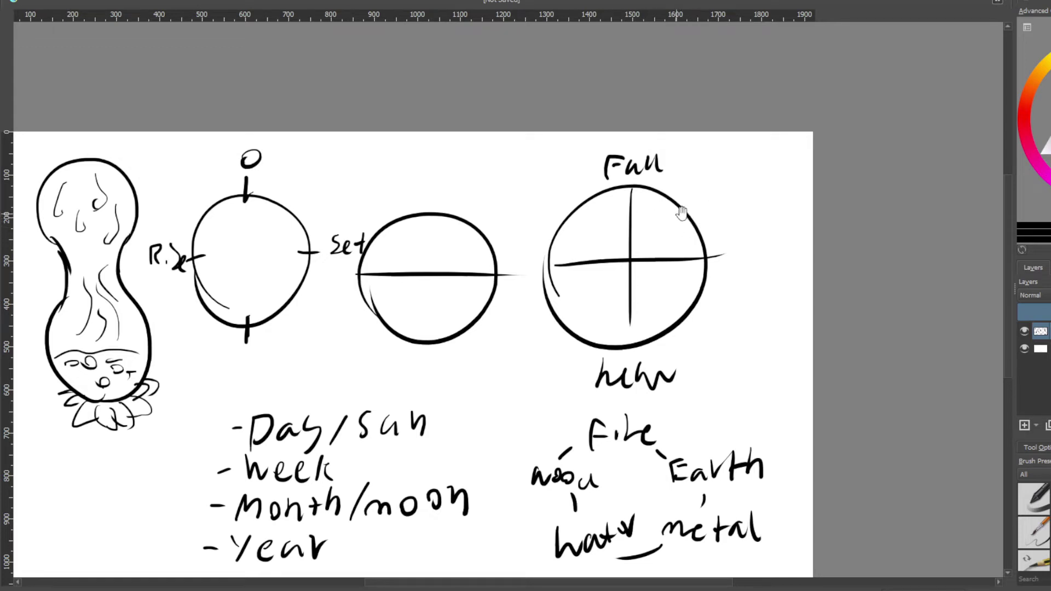
pyautogui.moveTo(558, 205); pyautogui.dragTo(583, 197)
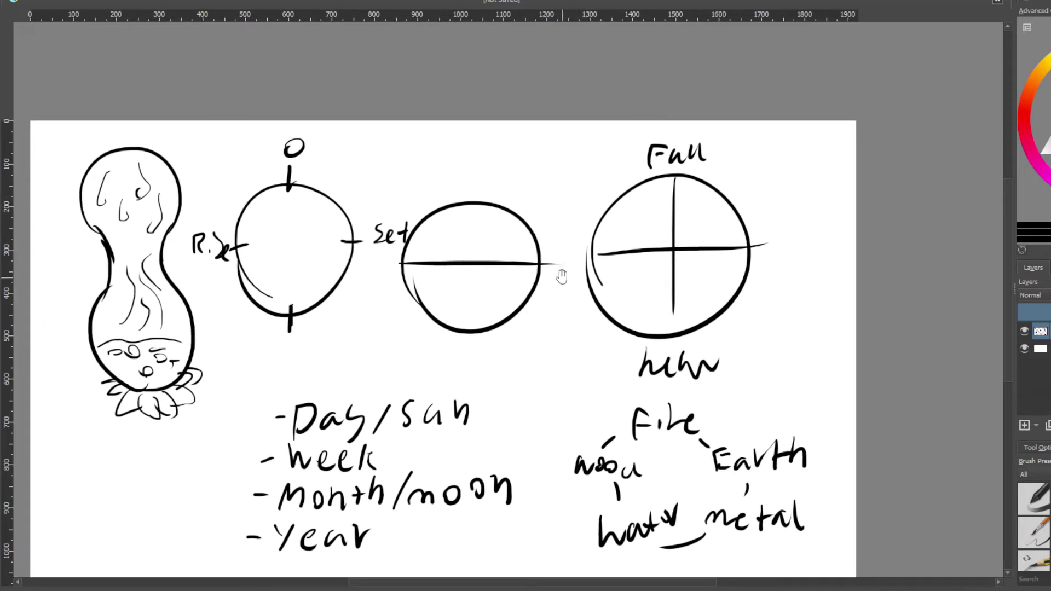
pyautogui.moveTo(549, 340); pyautogui.dragTo(580, 349)
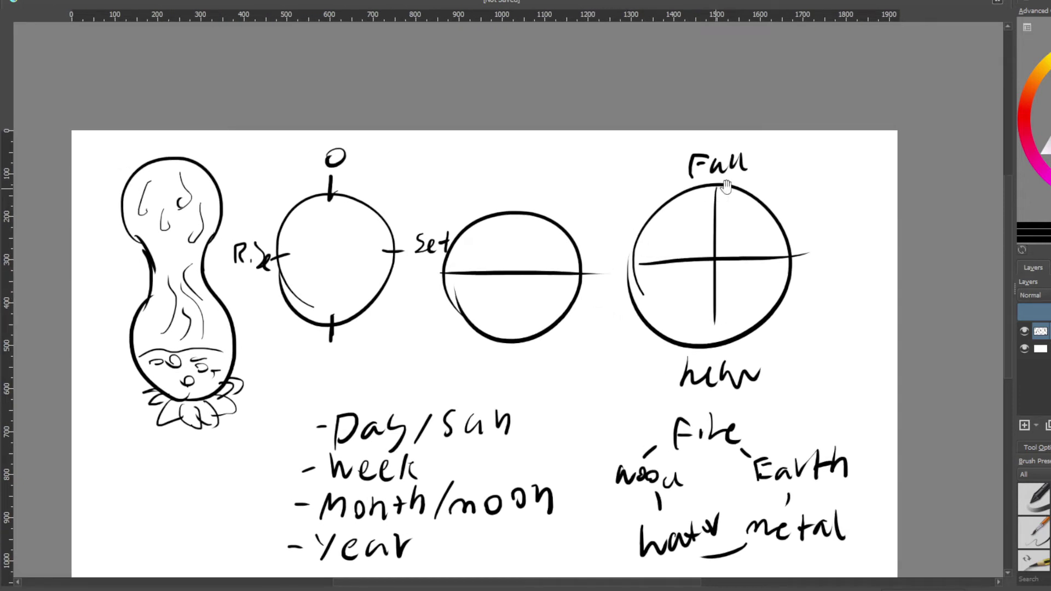
pyautogui.moveTo(738, 188); pyautogui.dragTo(736, 173)
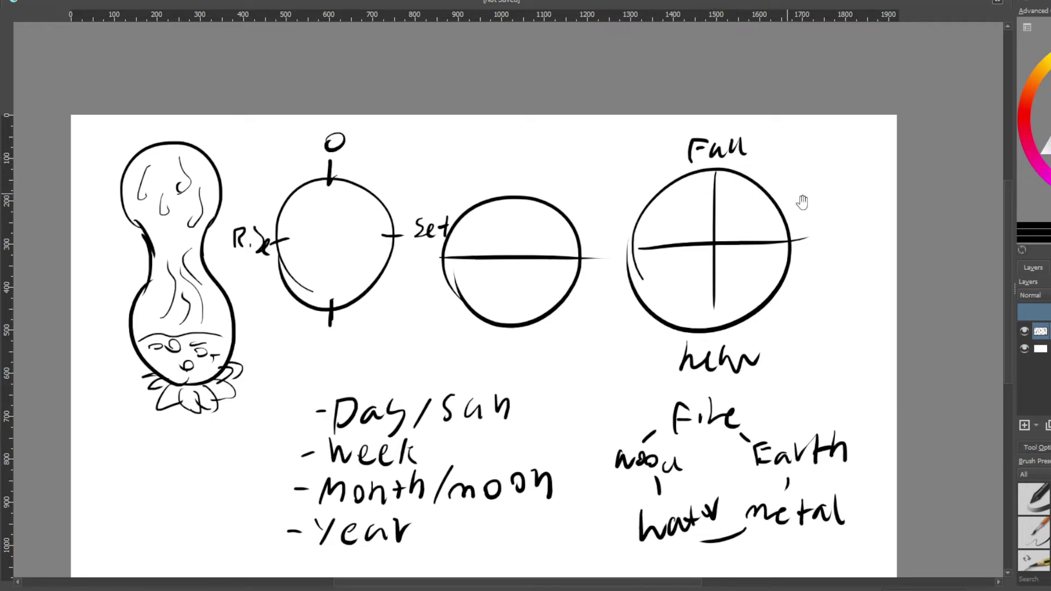
pyautogui.moveTo(813, 201); pyautogui.dragTo(599, 249)
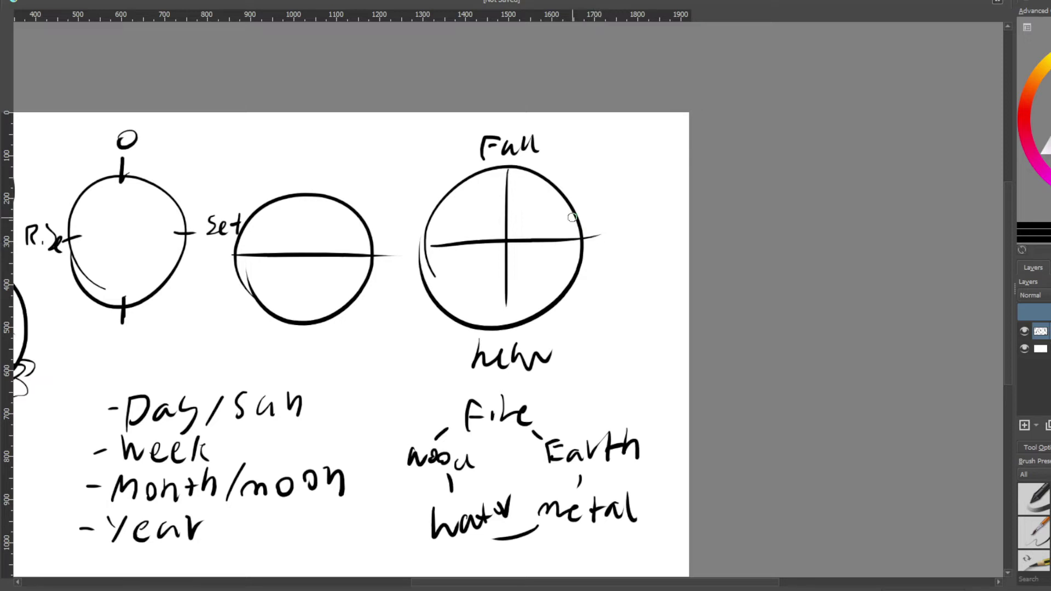
# Step: Pan and reframe the page around the circles, settling on the Fall circle
pyautogui.scroll(1, 584, 235)
pyautogui.hscroll(-1, 584, 235)
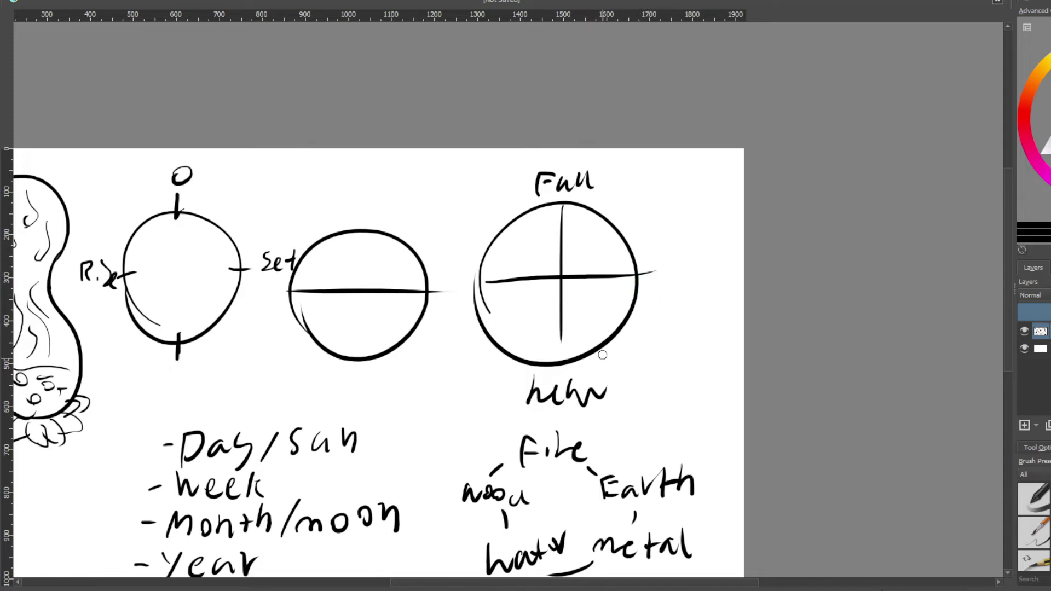
pyautogui.moveTo(582, 374); pyautogui.dragTo(618, 349)
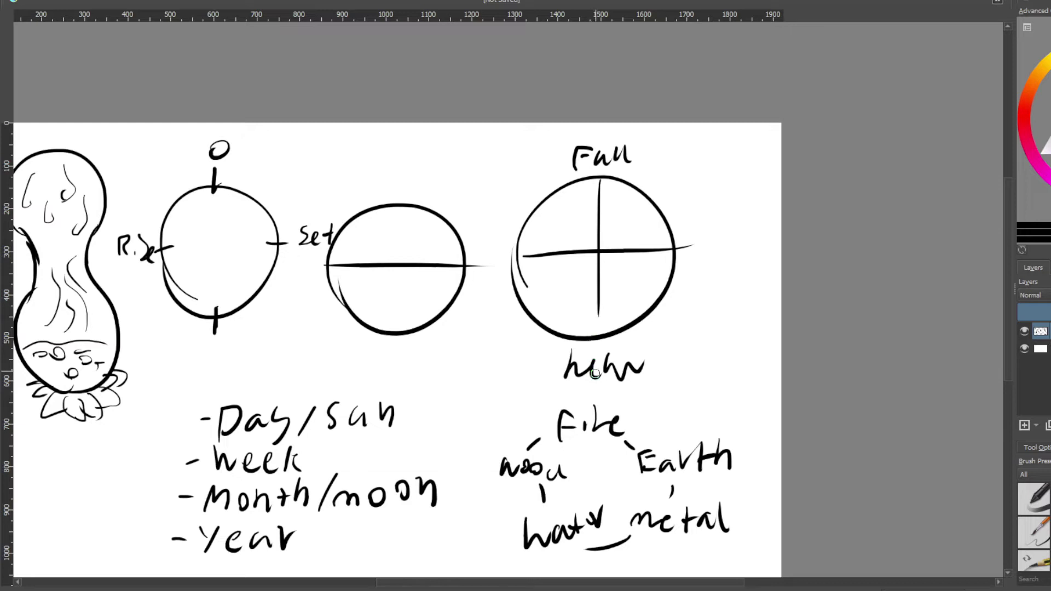
pyautogui.scroll(1, 600, 349)
pyautogui.hscroll(-2, 599, 349)
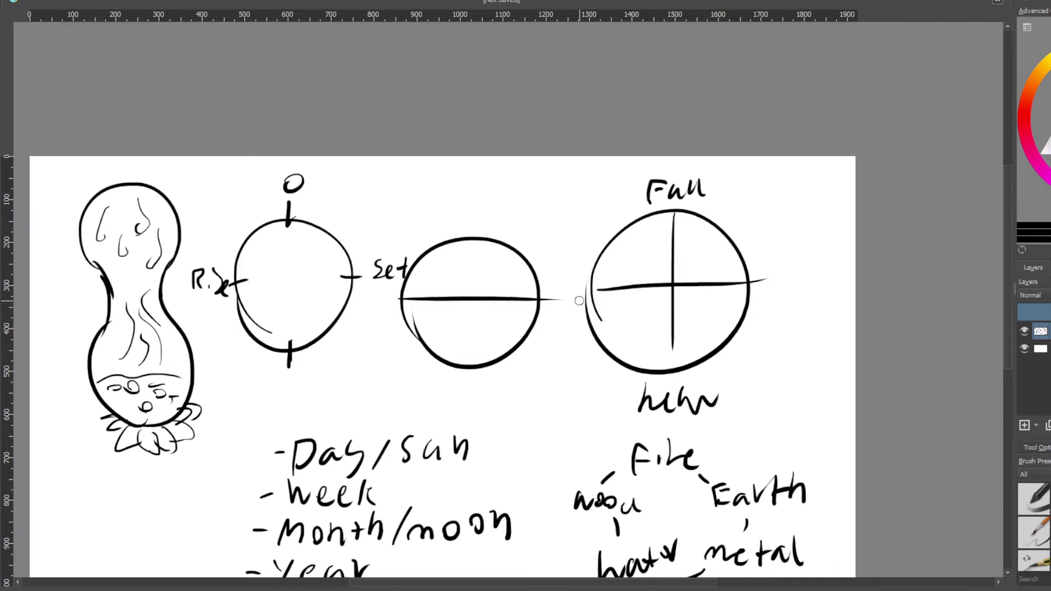
pyautogui.moveTo(657, 348); pyautogui.dragTo(605, 314)
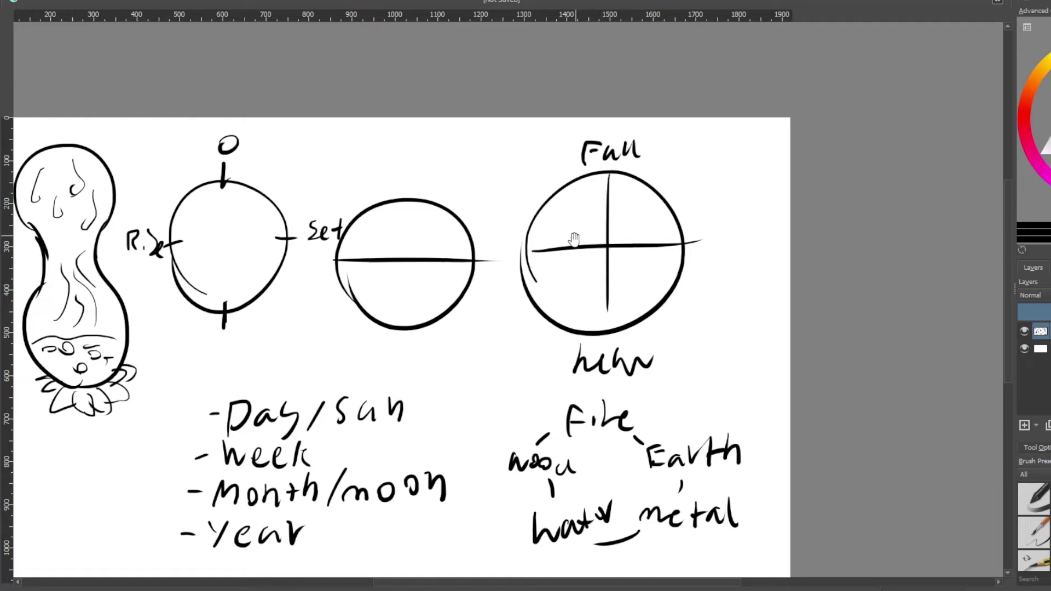
pyautogui.moveTo(586, 301); pyautogui.dragTo(609, 270)
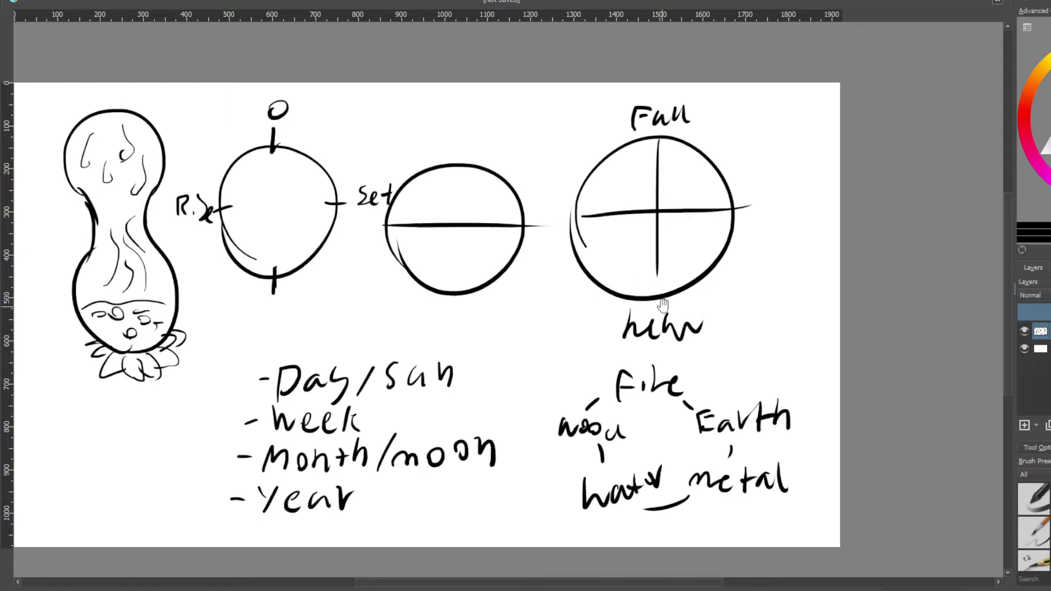
pyautogui.moveTo(676, 253)
pyautogui.mouseDown()
pyautogui.moveTo(644, 265)
pyautogui.moveTo(617, 298)
pyautogui.mouseUp()
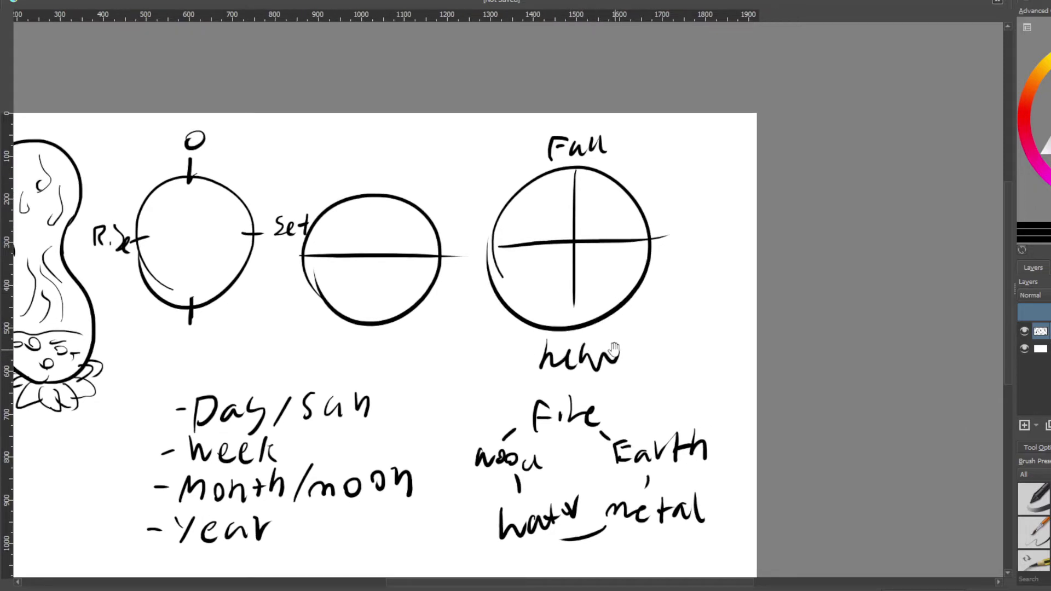
pyautogui.moveTo(613, 349); pyautogui.dragTo(602, 309)
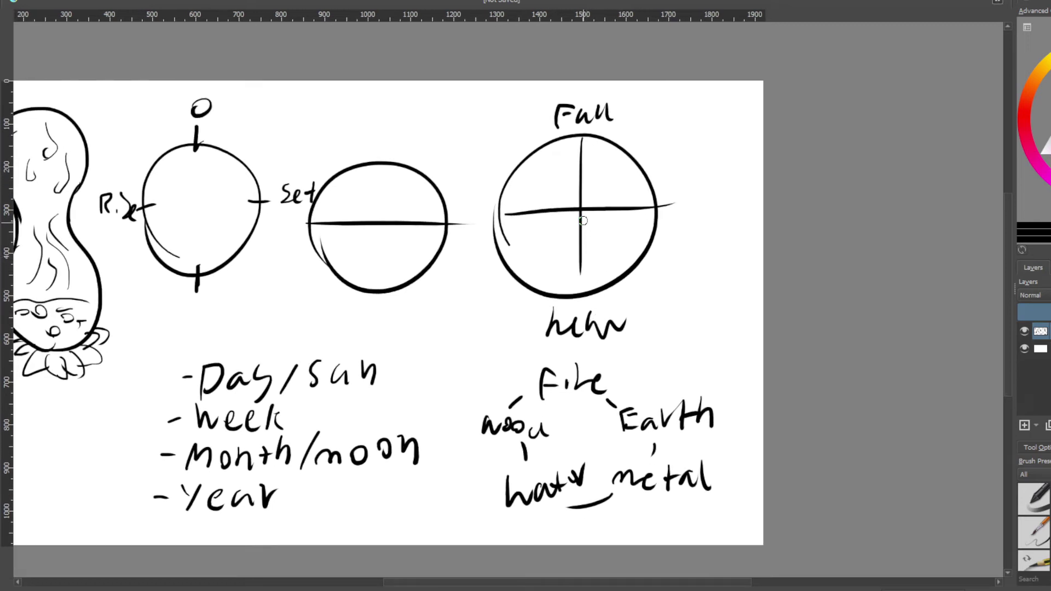
# Step: Add a down-left line from the Fall circle's cross centre toward its bottom rim
pyautogui.moveTo(579, 209)
pyautogui.mouseDown()
pyautogui.moveTo(561, 284)
pyautogui.moveTo(608, 279)
pyautogui.mouseUp()
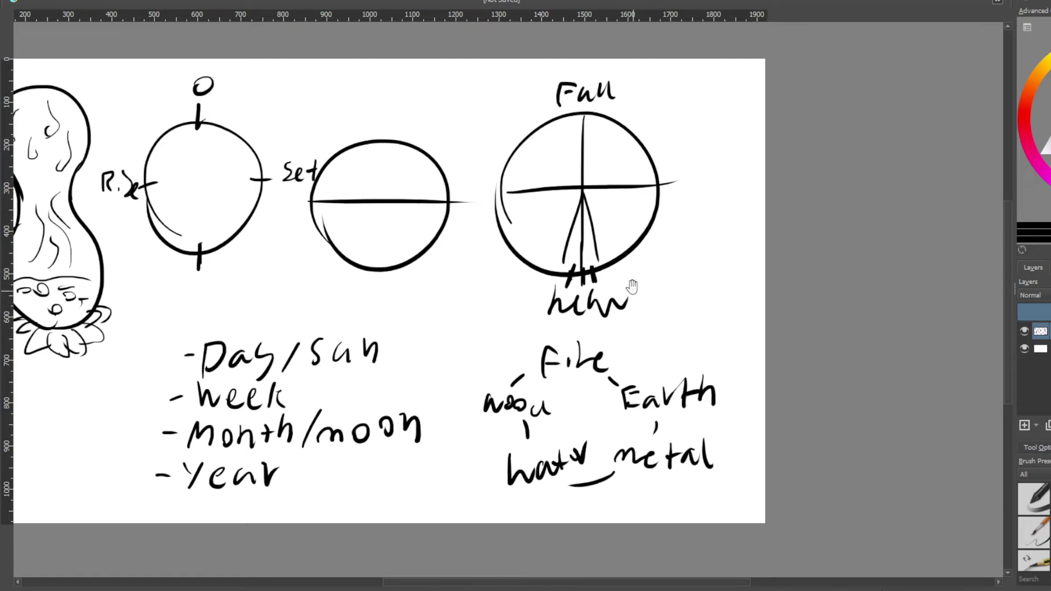
pyautogui.moveTo(636, 263); pyautogui.dragTo(628, 316)
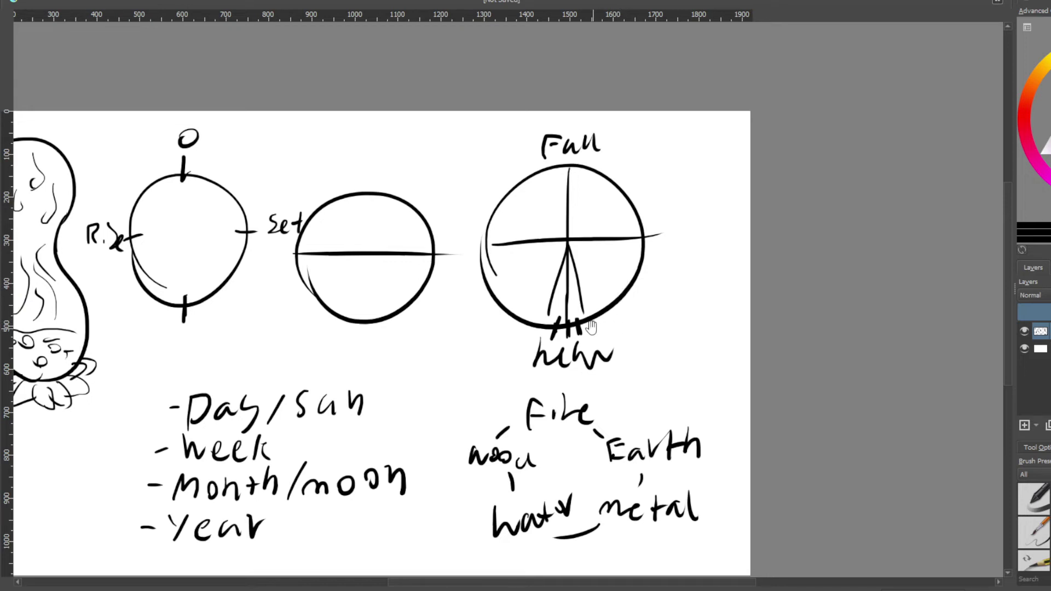
pyautogui.moveTo(586, 332)
pyautogui.mouseDown()
pyautogui.moveTo(607, 329)
pyautogui.moveTo(586, 324)
pyautogui.mouseUp()
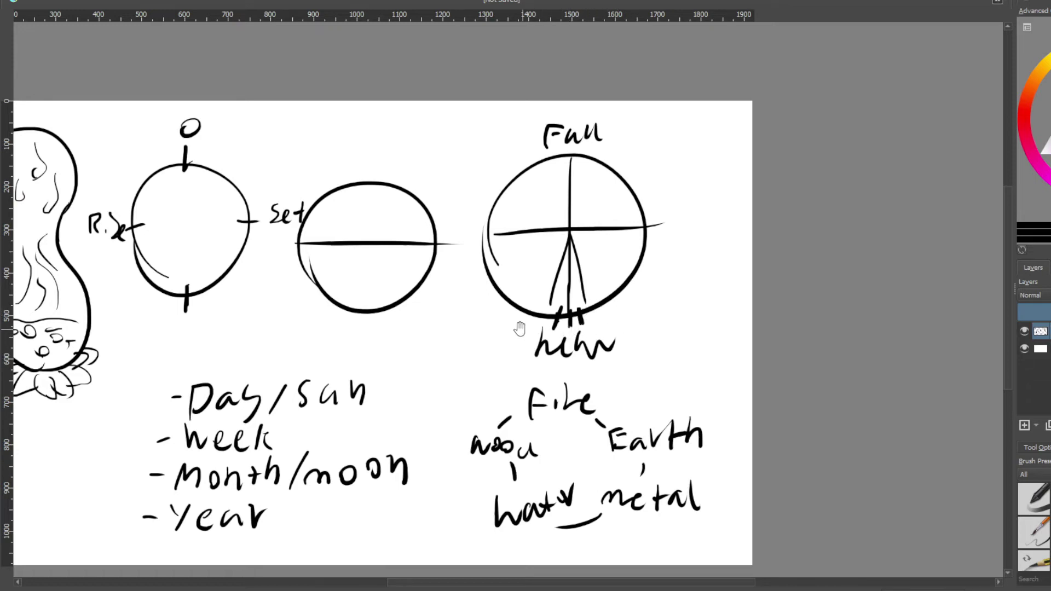
pyautogui.moveTo(516, 328); pyautogui.dragTo(647, 281)
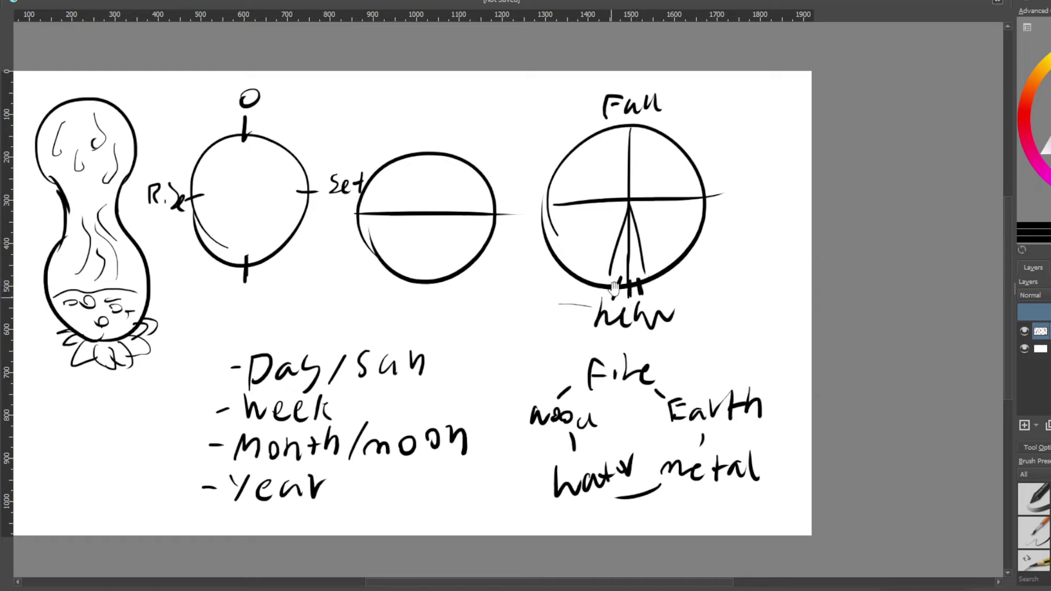
pyautogui.moveTo(651, 264); pyautogui.dragTo(648, 326)
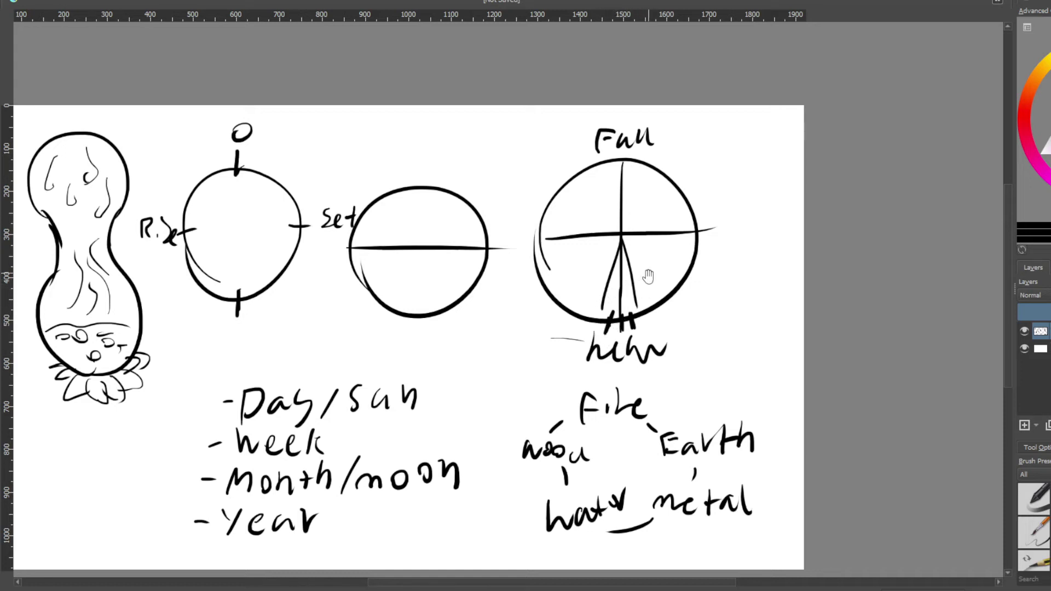
pyautogui.moveTo(649, 311); pyautogui.dragTo(654, 304)
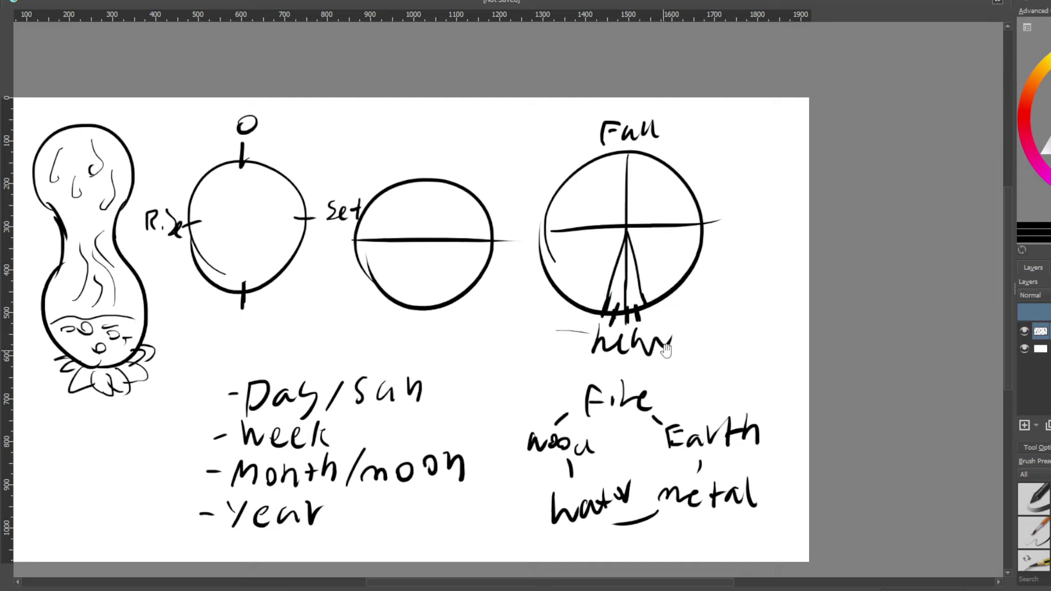
# Step: Draw up-left and up-right lines from the Fall circle's centre to its top rim
pyautogui.moveTo(600, 307); pyautogui.dragTo(643, 334)
pyautogui.moveTo(624, 285); pyautogui.dragTo(633, 301)
pyautogui.moveTo(681, 247)
pyautogui.mouseDown()
pyautogui.moveTo(646, 308)
pyautogui.moveTo(642, 272)
pyautogui.mouseUp()
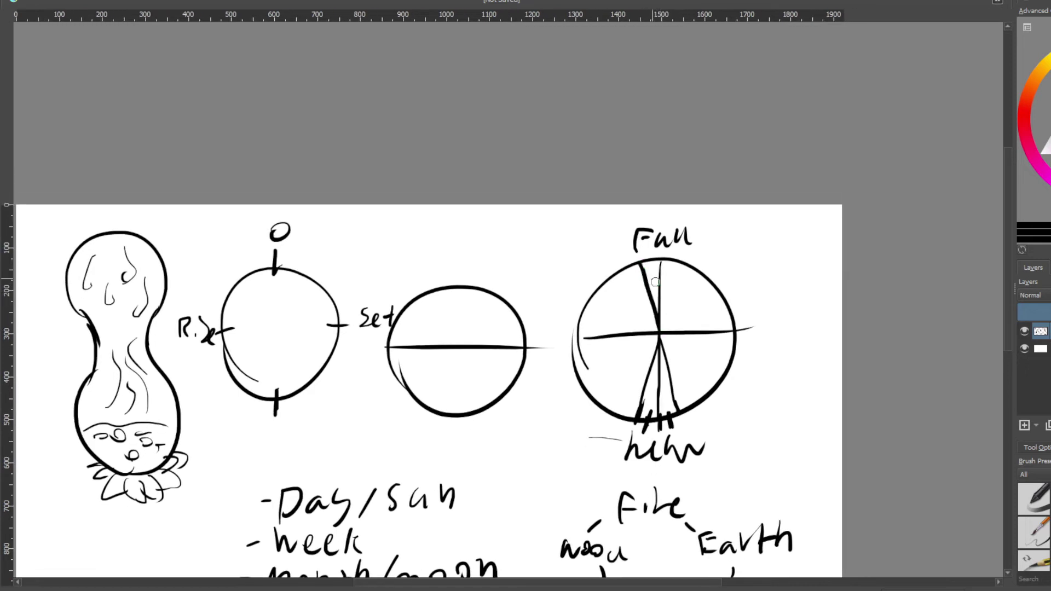
pyautogui.moveTo(659, 328); pyautogui.dragTo(682, 253)
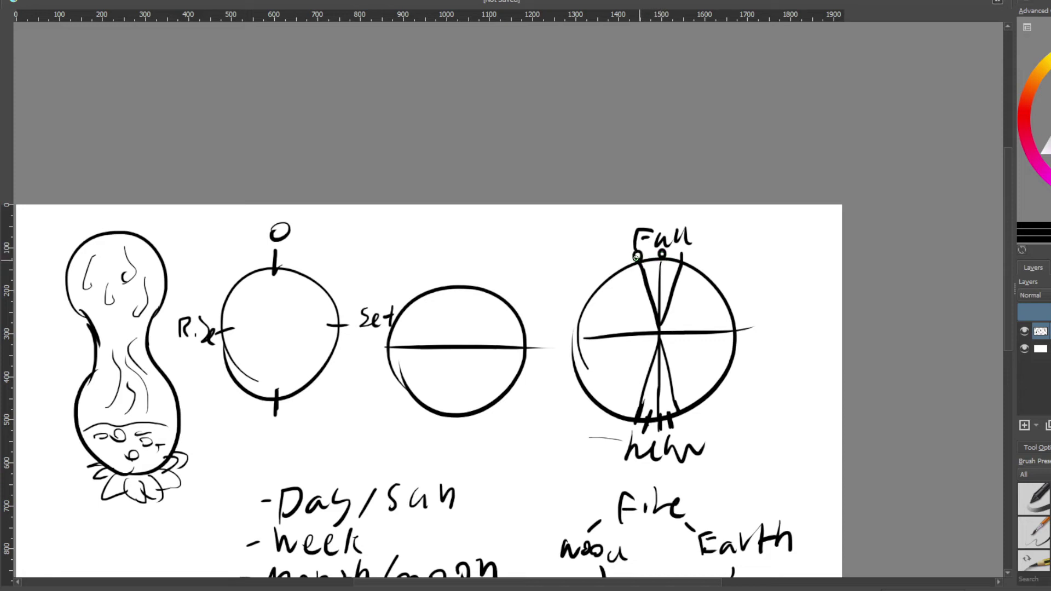
# Step: Place three small circles along the top rim and a short stroke near the lower centre line
pyautogui.moveTo(682, 256); pyautogui.dragTo(683, 255)
pyautogui.scroll(-2, 681, 324)
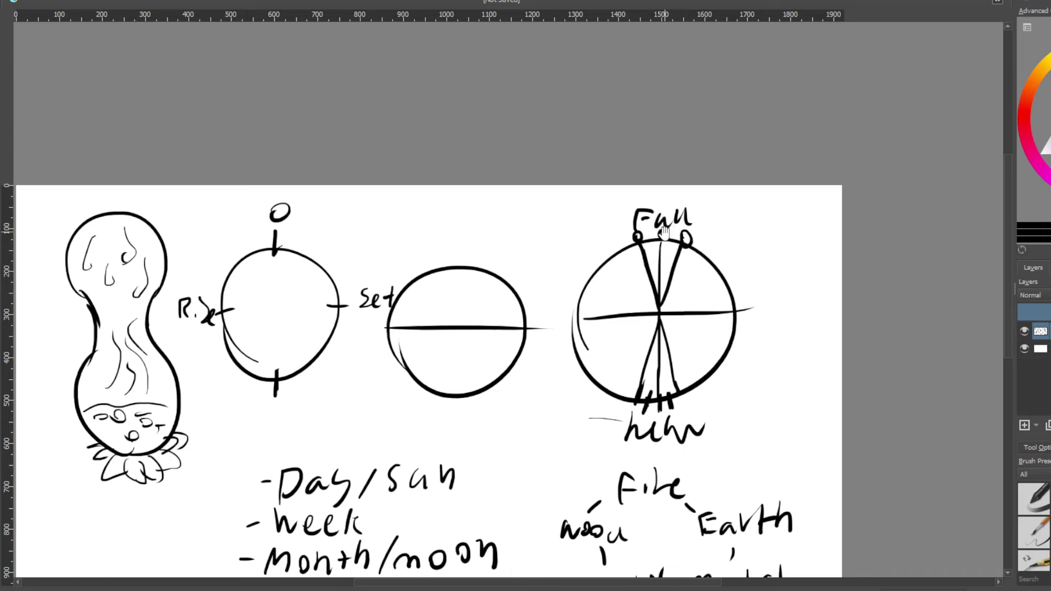
pyautogui.moveTo(661, 233); pyautogui.dragTo(661, 233)
pyautogui.moveTo(663, 235); pyautogui.dragTo(661, 232)
pyautogui.moveTo(654, 331)
pyautogui.mouseDown()
pyautogui.moveTo(658, 312)
pyautogui.moveTo(667, 332)
pyautogui.mouseUp()
pyautogui.moveTo(563, 311); pyautogui.dragTo(747, 227)
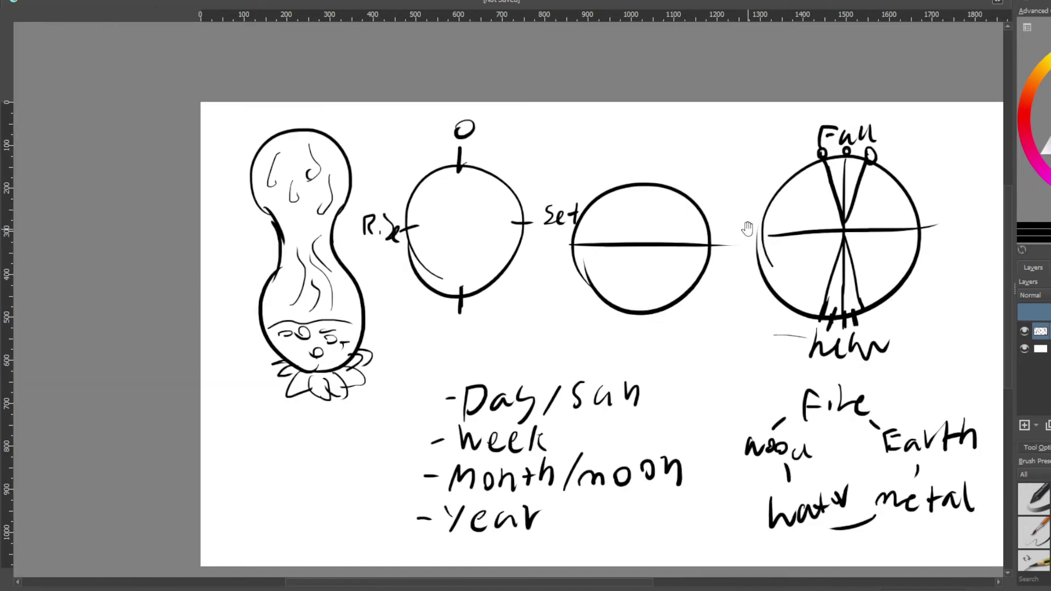
pyautogui.moveTo(466, 357); pyautogui.dragTo(545, 330)
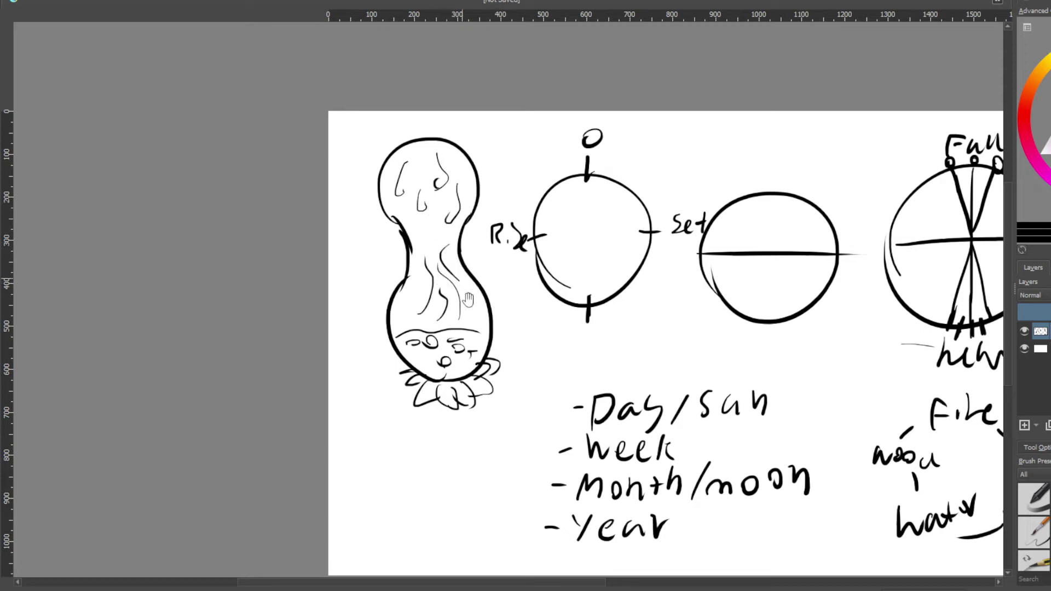
# Step: Draw the middle circle, an upward arrow to the top circle, and the 'Spirit' label
pyautogui.moveTo(488, 411); pyautogui.dragTo(511, 307)
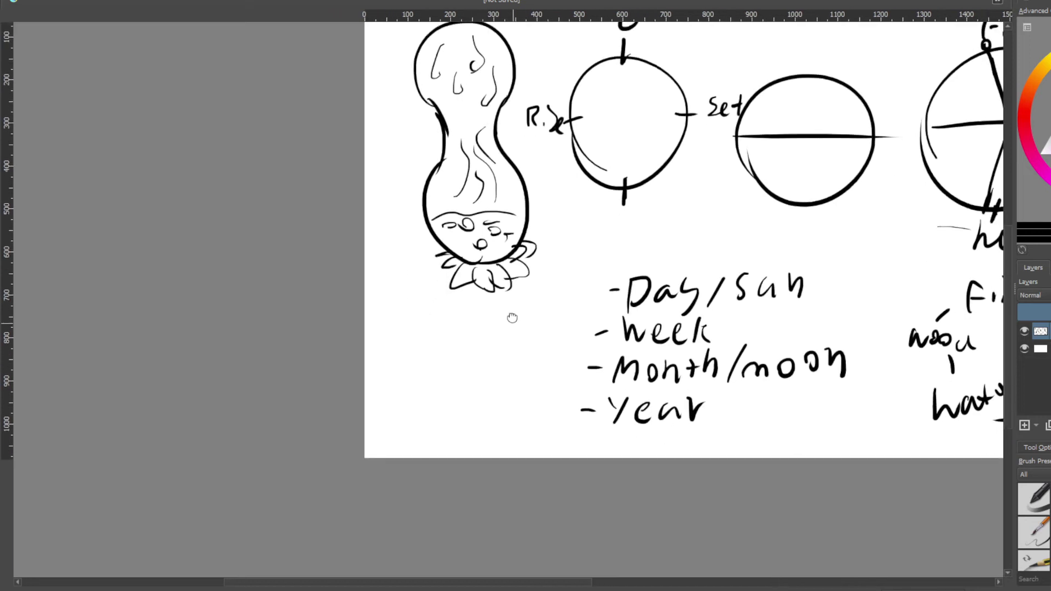
pyautogui.moveTo(457, 339)
pyautogui.mouseDown()
pyautogui.moveTo(470, 336)
pyautogui.moveTo(466, 376)
pyautogui.mouseUp()
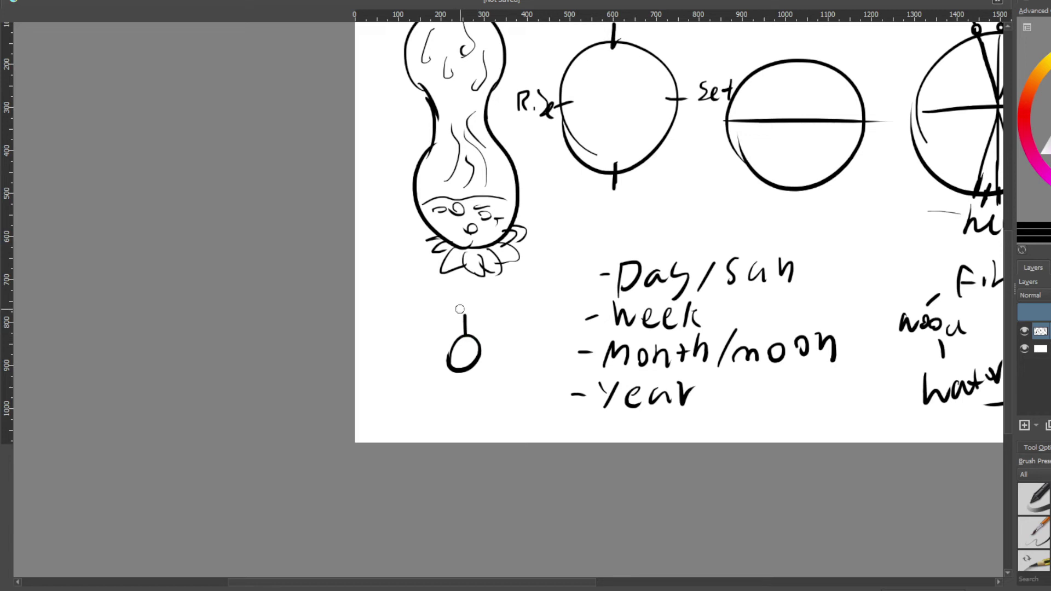
pyautogui.moveTo(464, 314)
pyautogui.mouseDown()
pyautogui.moveTo(478, 327)
pyautogui.moveTo(473, 289)
pyautogui.moveTo(461, 309)
pyautogui.moveTo(507, 294)
pyautogui.mouseUp()
pyautogui.moveTo(495, 358)
pyautogui.mouseDown()
pyautogui.moveTo(464, 378)
pyautogui.moveTo(540, 368)
pyautogui.mouseUp()
pyautogui.moveTo(456, 376); pyautogui.dragTo(463, 371)
pyautogui.moveTo(495, 299)
pyautogui.mouseDown()
pyautogui.moveTo(484, 321)
pyautogui.moveTo(549, 310)
pyautogui.mouseUp()
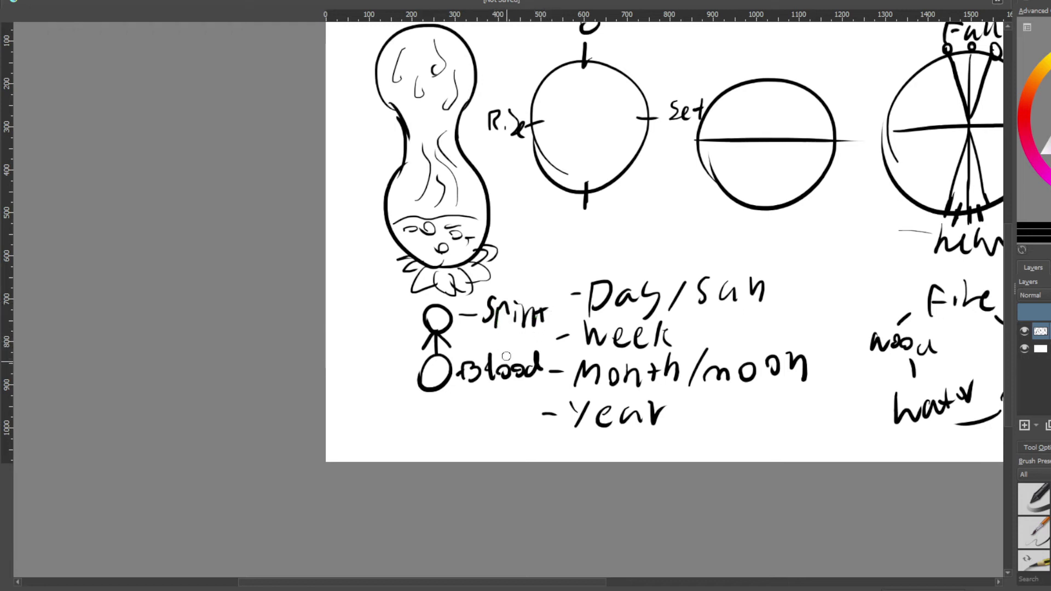
# Step: Draw a downward arrow to the bottom circle and write 'Flesh' beside it
pyautogui.moveTo(504, 356); pyautogui.dragTo(535, 302)
pyautogui.moveTo(467, 335)
pyautogui.mouseDown()
pyautogui.moveTo(461, 387)
pyautogui.moveTo(498, 365)
pyautogui.moveTo(533, 380)
pyautogui.moveTo(533, 367)
pyautogui.moveTo(546, 379)
pyautogui.mouseUp()
pyautogui.hotkey('ctrl', 'z')
pyautogui.moveTo(556, 351)
pyautogui.mouseDown()
pyautogui.moveTo(554, 380)
pyautogui.moveTo(565, 379)
pyautogui.mouseUp()
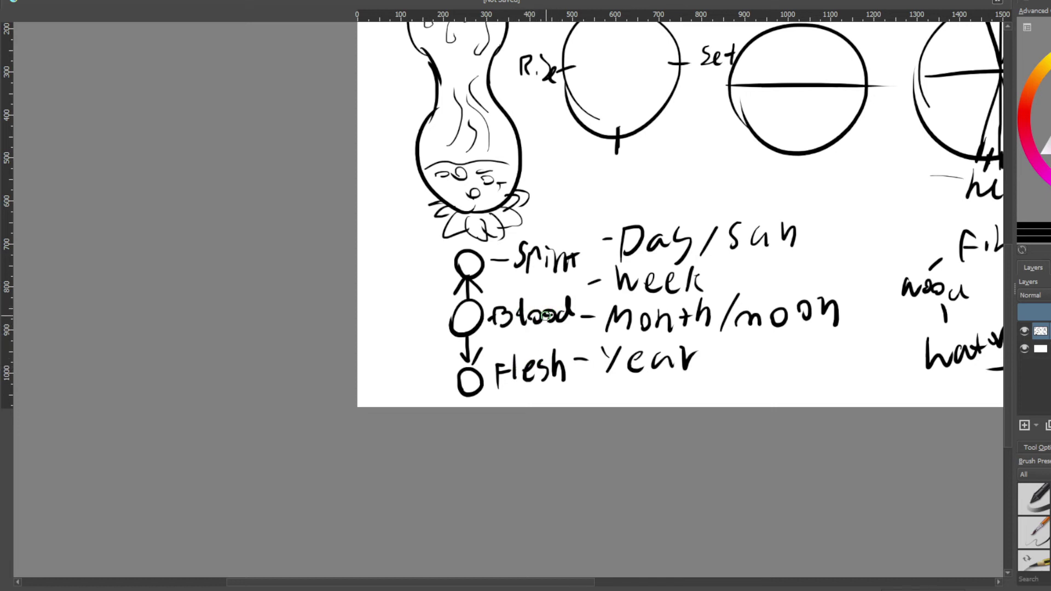
pyautogui.moveTo(546, 316); pyautogui.dragTo(539, 320)
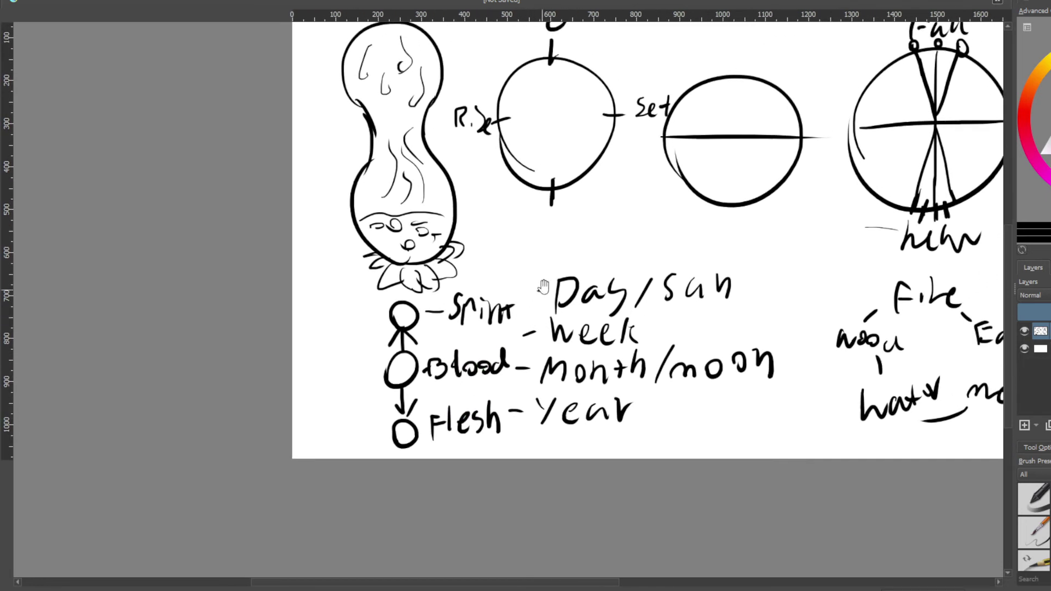
pyautogui.moveTo(553, 265)
pyautogui.mouseDown()
pyautogui.moveTo(582, 274)
pyautogui.moveTo(587, 287)
pyautogui.moveTo(596, 265)
pyautogui.moveTo(586, 272)
pyautogui.mouseUp()
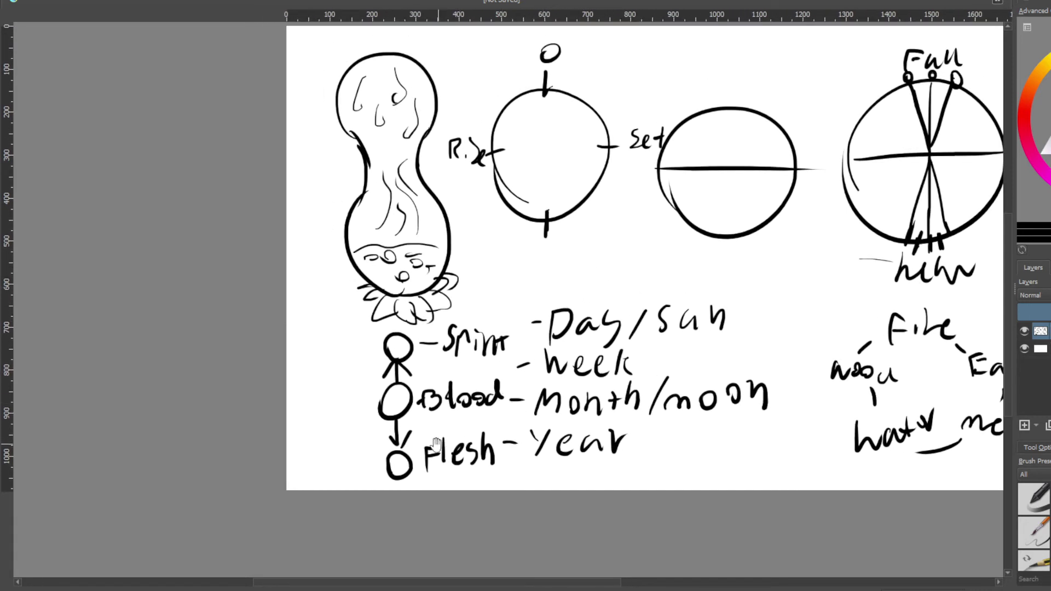
pyautogui.moveTo(435, 446); pyautogui.dragTo(477, 455)
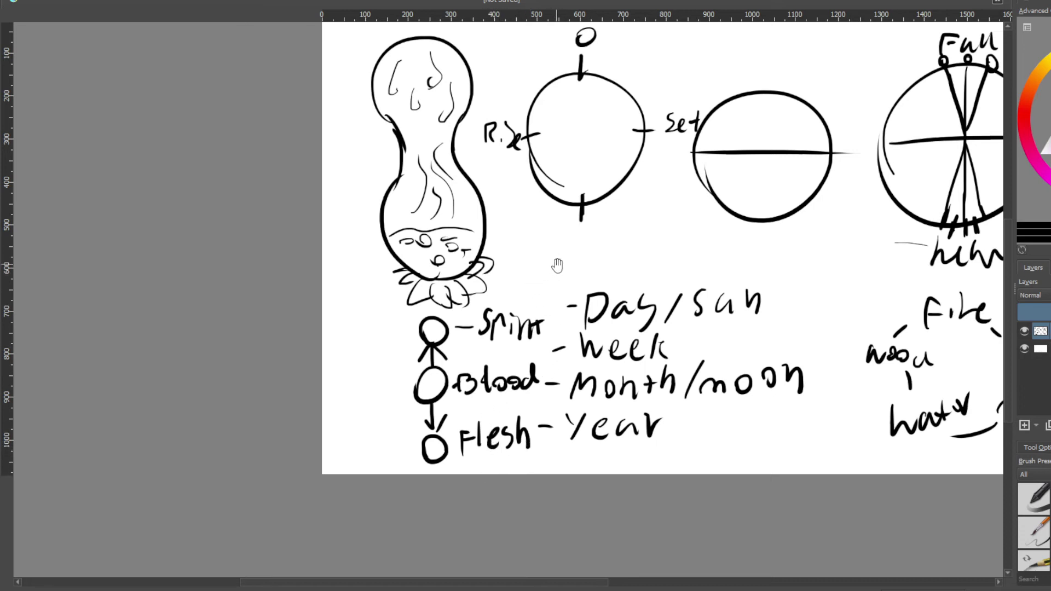
pyautogui.moveTo(568, 256); pyautogui.dragTo(557, 288)
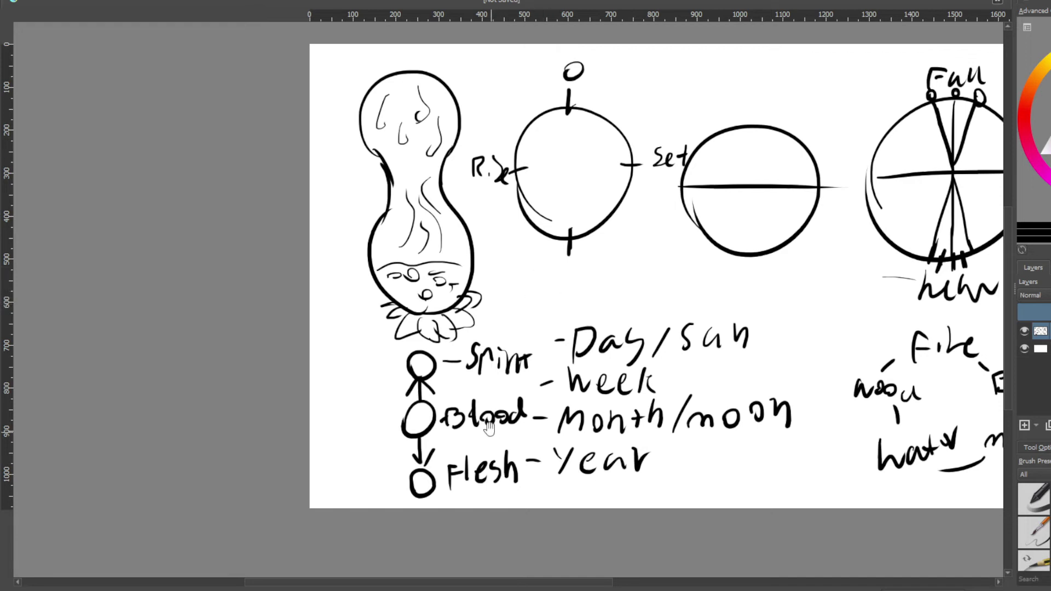
pyautogui.moveTo(494, 420); pyautogui.dragTo(531, 392)
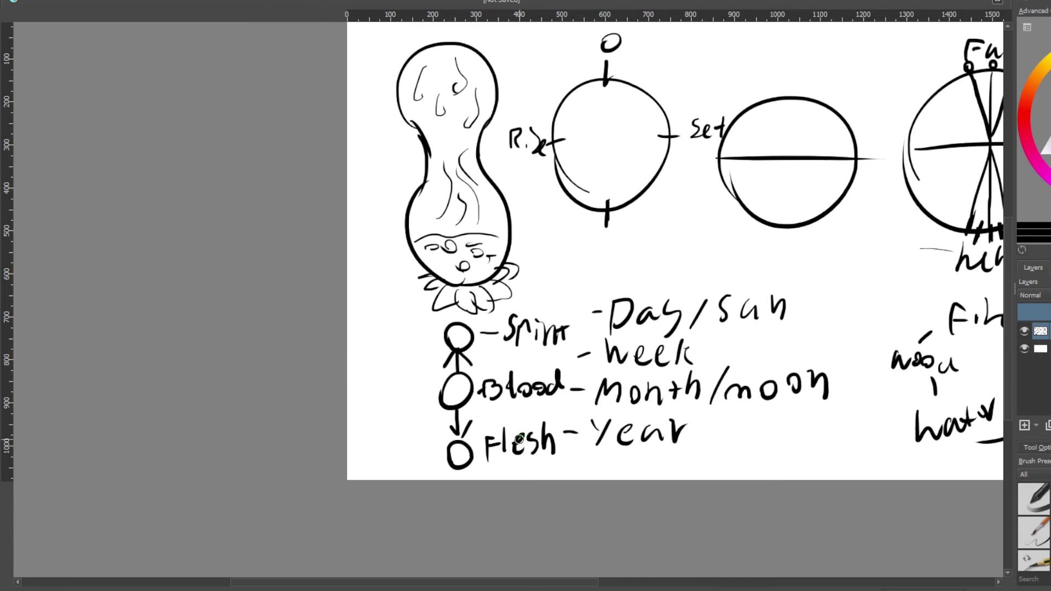
pyautogui.moveTo(586, 274); pyautogui.dragTo(543, 353)
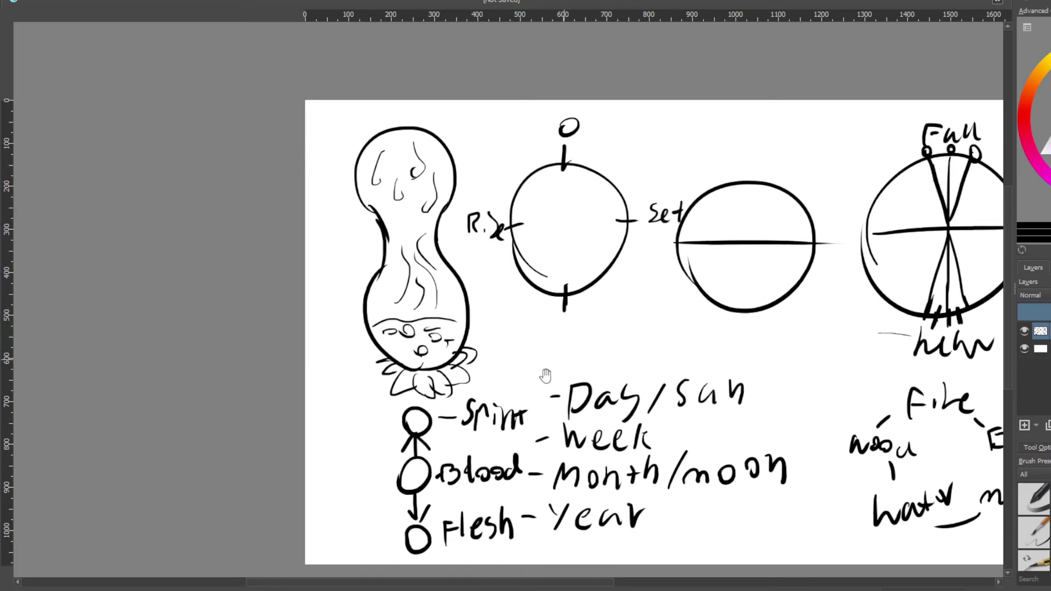
pyautogui.moveTo(539, 384)
pyautogui.mouseDown()
pyautogui.moveTo(625, 311)
pyautogui.moveTo(586, 331)
pyautogui.moveTo(600, 309)
pyautogui.moveTo(589, 313)
pyautogui.mouseUp()
pyautogui.moveTo(688, 272); pyautogui.dragTo(616, 282)
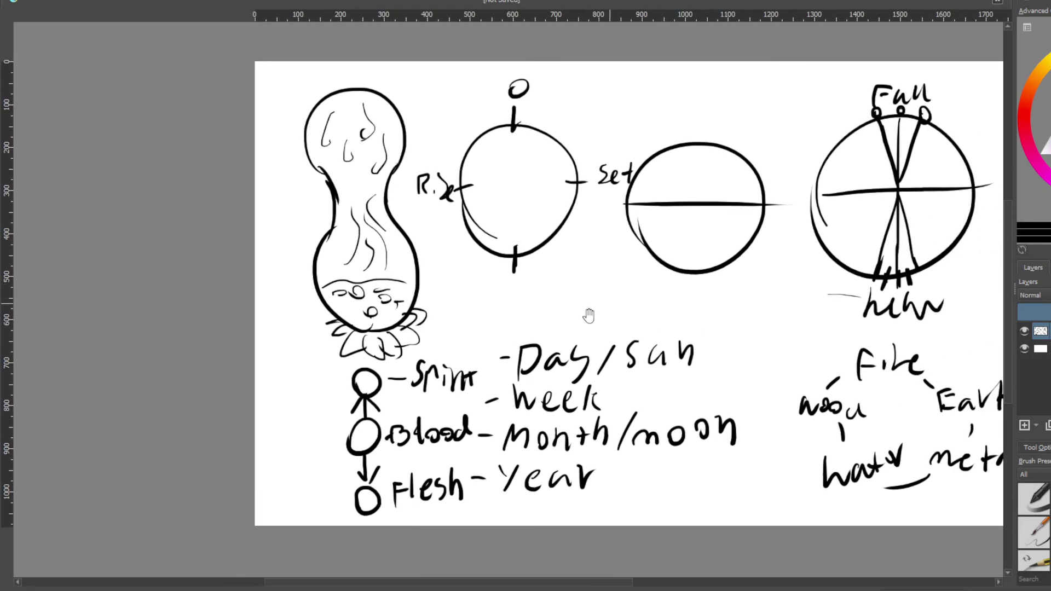
pyautogui.moveTo(570, 326); pyautogui.dragTo(625, 302)
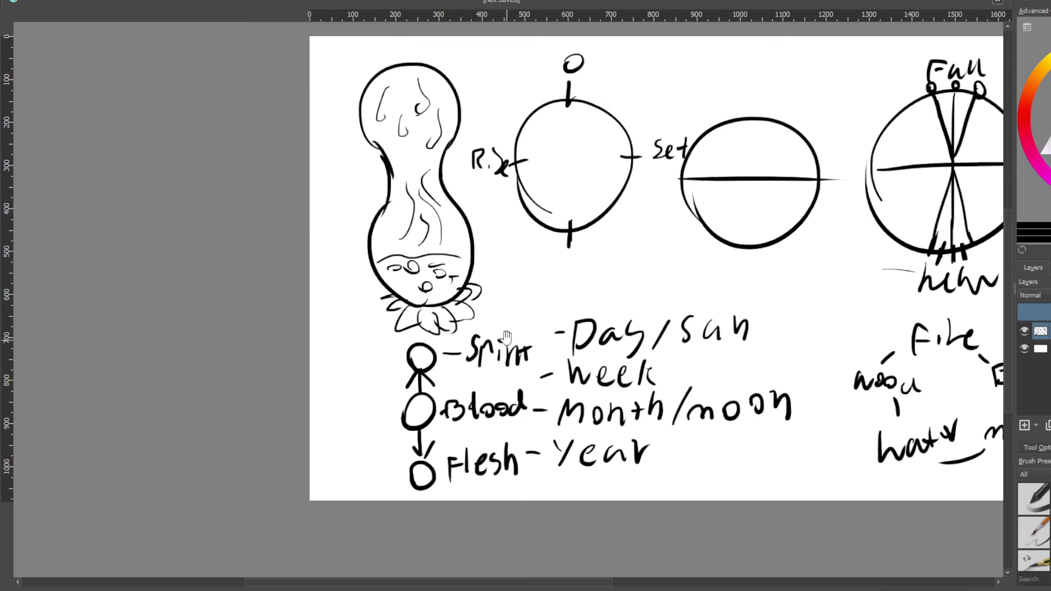
pyautogui.hscroll(5, 650, 277)
pyautogui.scroll(1, 650, 277)
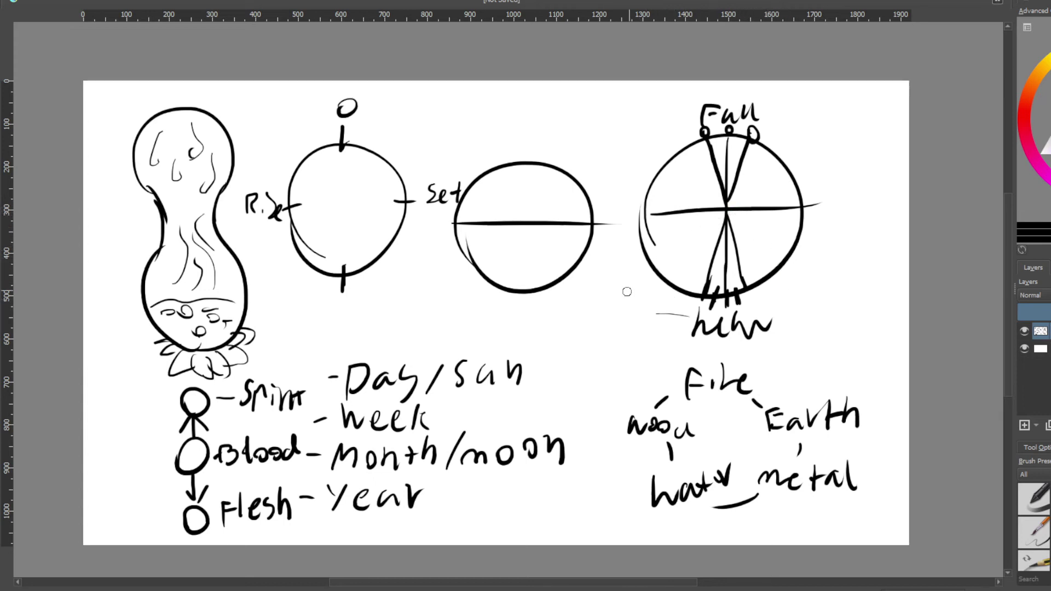
pyautogui.hscroll(-3, 563, 323)
pyautogui.scroll(-1, 563, 323)
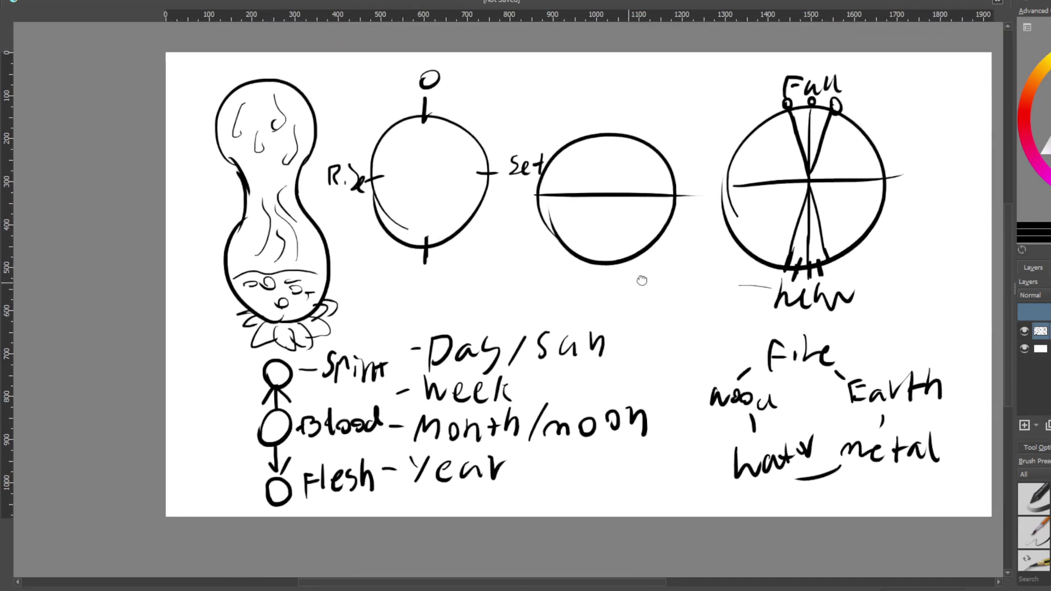
pyautogui.hscroll(-3, 557, 335)
pyautogui.scroll(-1, 556, 335)
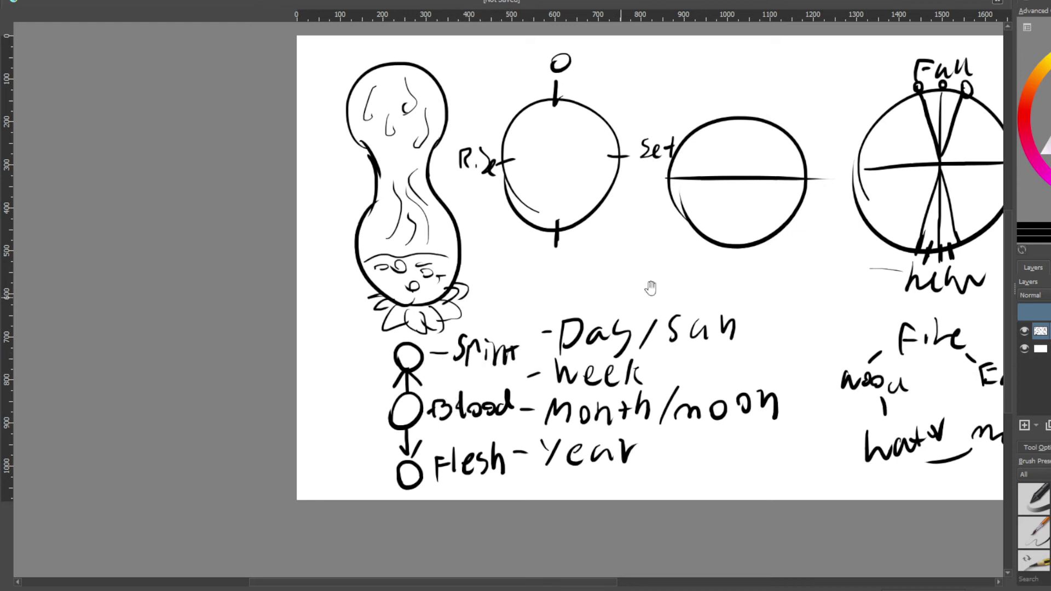
pyautogui.moveTo(666, 285)
pyautogui.mouseDown()
pyautogui.moveTo(582, 297)
pyautogui.moveTo(617, 305)
pyautogui.moveTo(618, 316)
pyautogui.mouseUp()
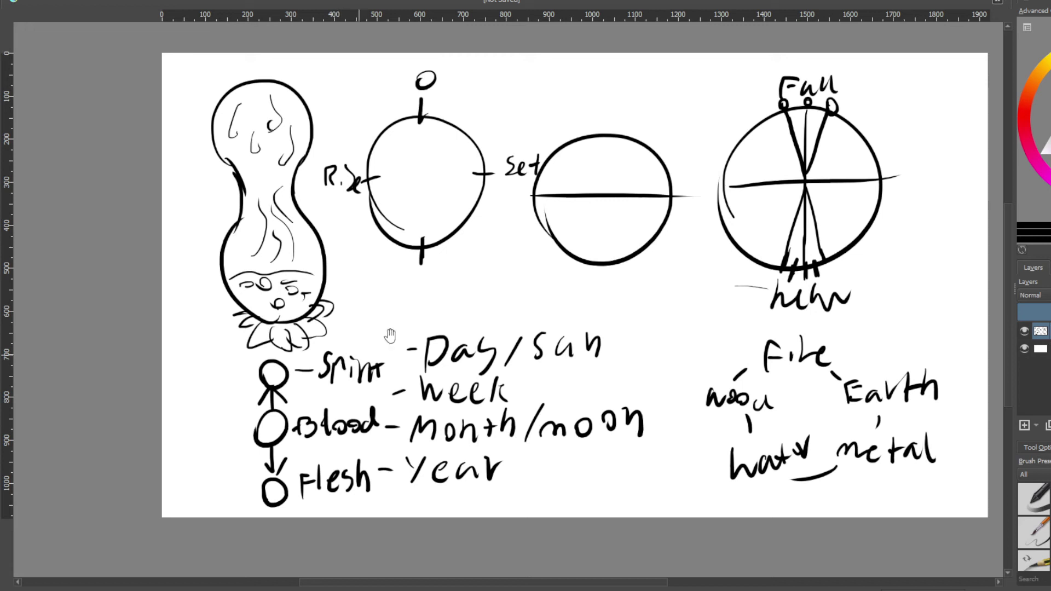
pyautogui.moveTo(697, 276); pyautogui.dragTo(664, 281)
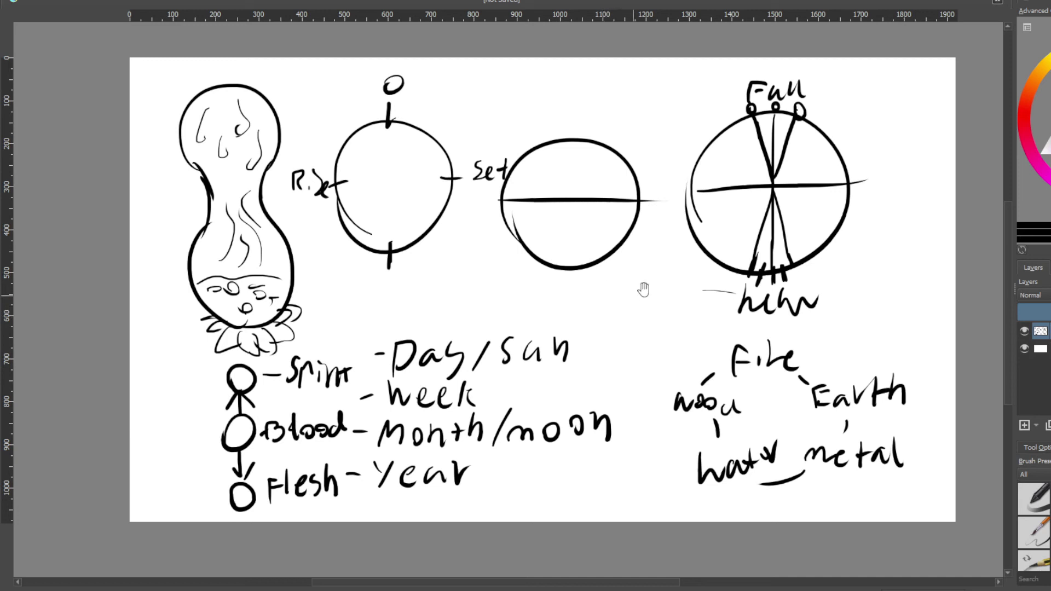
pyautogui.moveTo(729, 230); pyautogui.dragTo(663, 253)
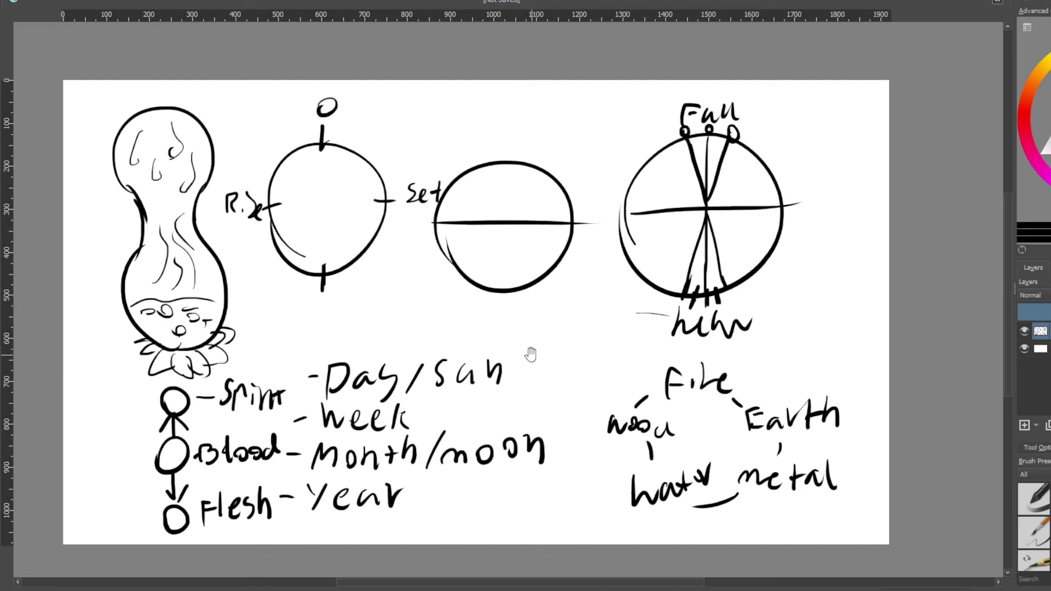
pyautogui.moveTo(593, 315)
pyautogui.mouseDown()
pyautogui.moveTo(609, 300)
pyautogui.moveTo(604, 307)
pyautogui.mouseUp()
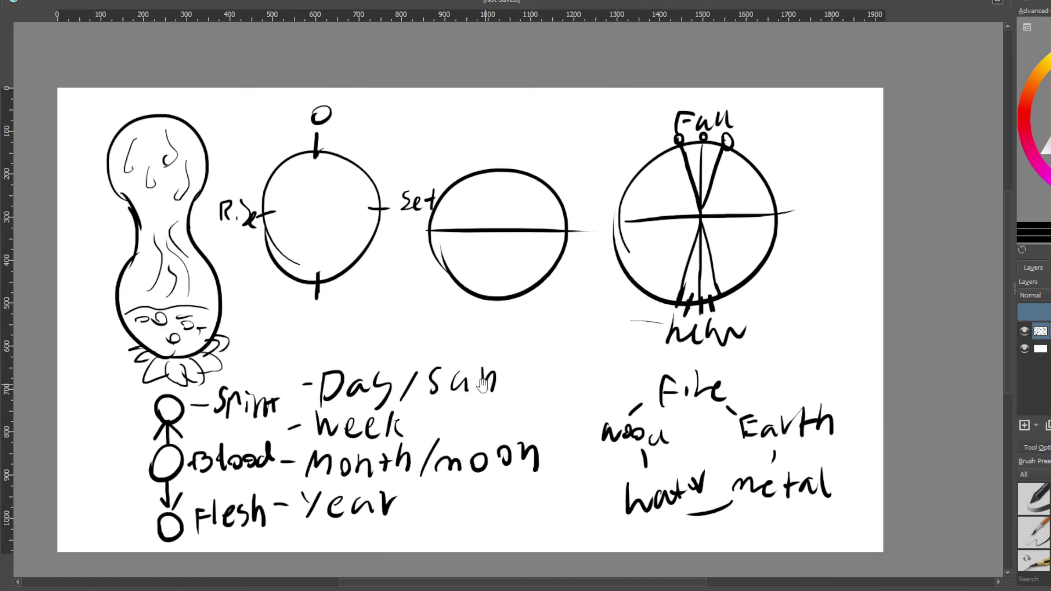
pyautogui.moveTo(488, 381); pyautogui.dragTo(435, 409)
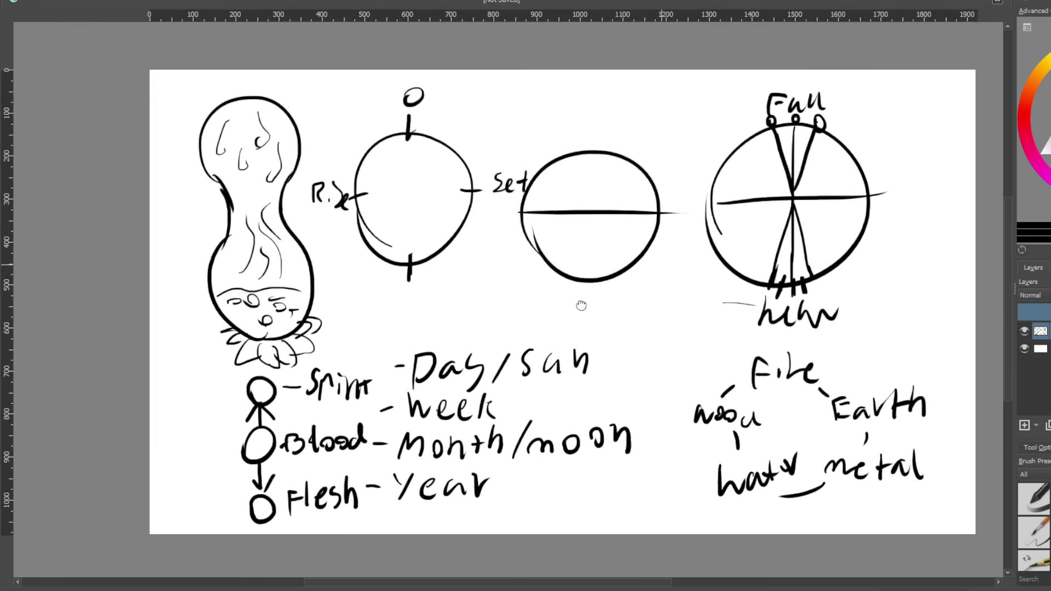
pyautogui.moveTo(758, 210); pyautogui.dragTo(580, 303)
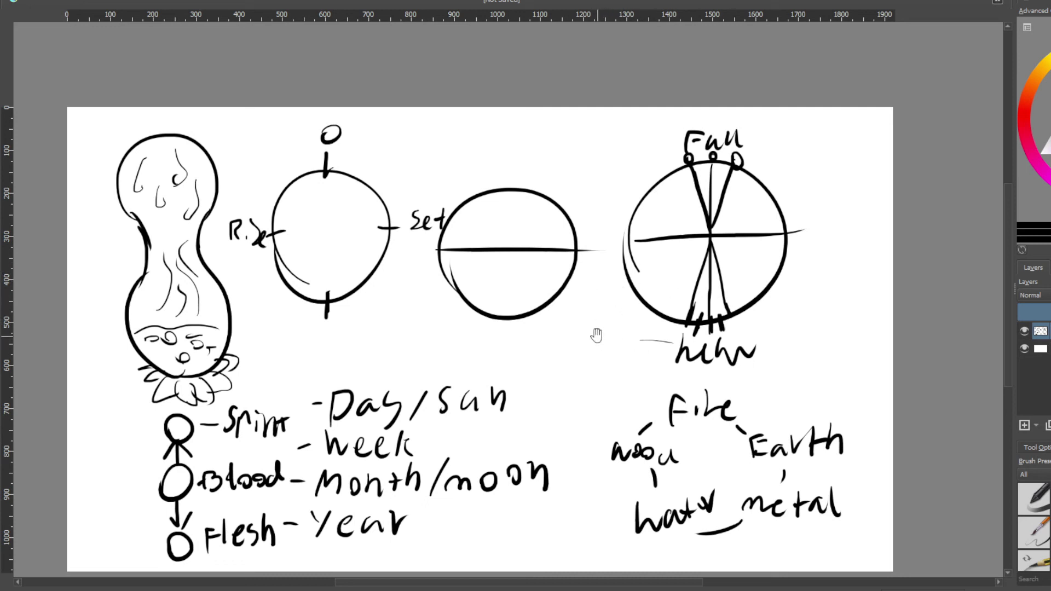
pyautogui.moveTo(571, 314); pyautogui.dragTo(633, 265)
pyautogui.moveTo(531, 355); pyautogui.dragTo(631, 312)
pyautogui.moveTo(560, 317); pyautogui.dragTo(646, 316)
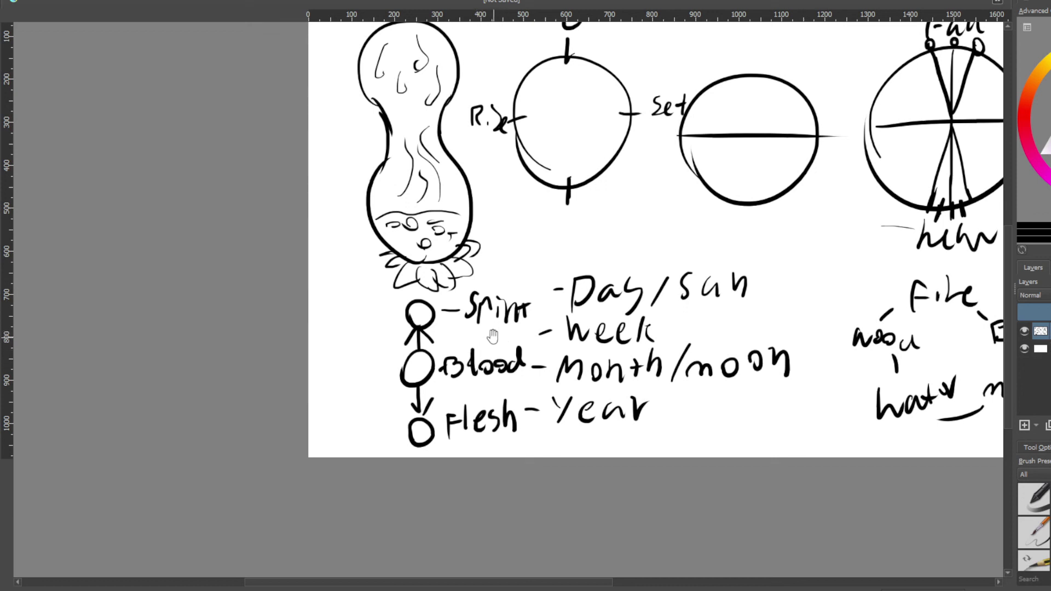
pyautogui.hscroll(5, 561, 290)
pyautogui.scroll(2, 561, 290)
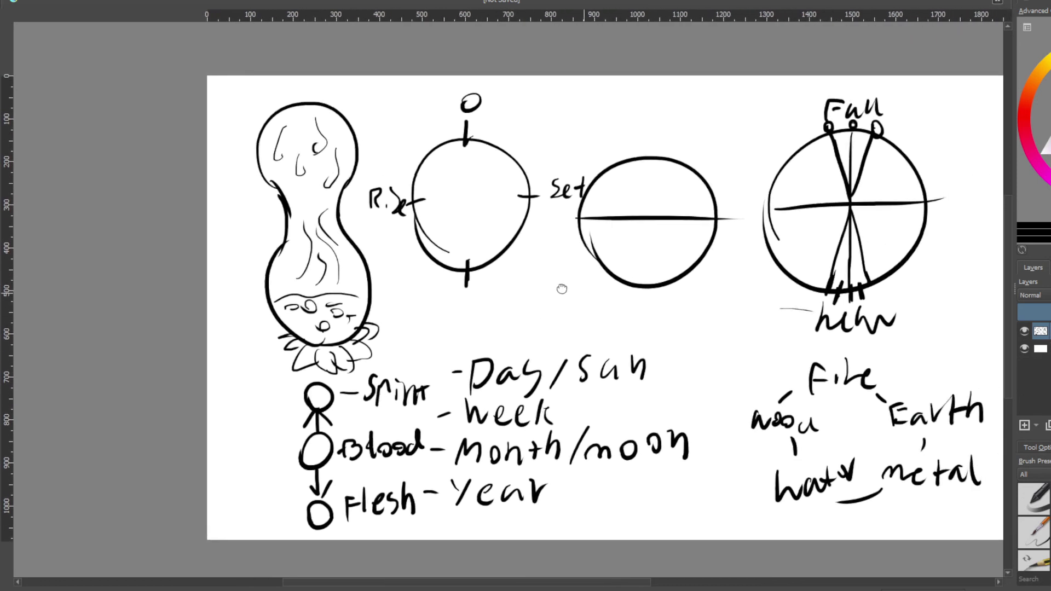
pyautogui.hscroll(2, 558, 278)
pyautogui.scroll(-1, 558, 278)
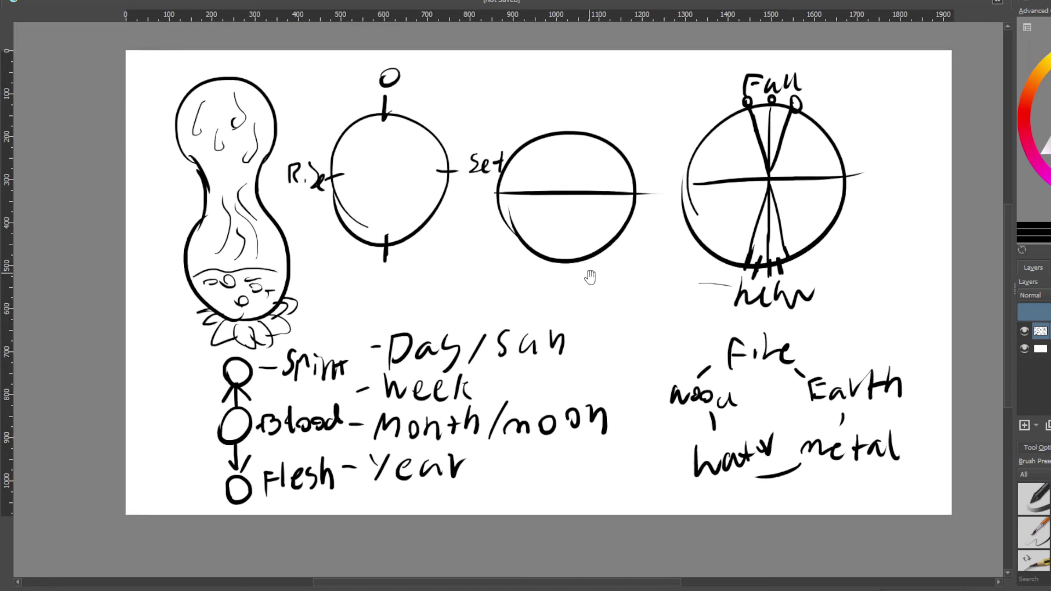